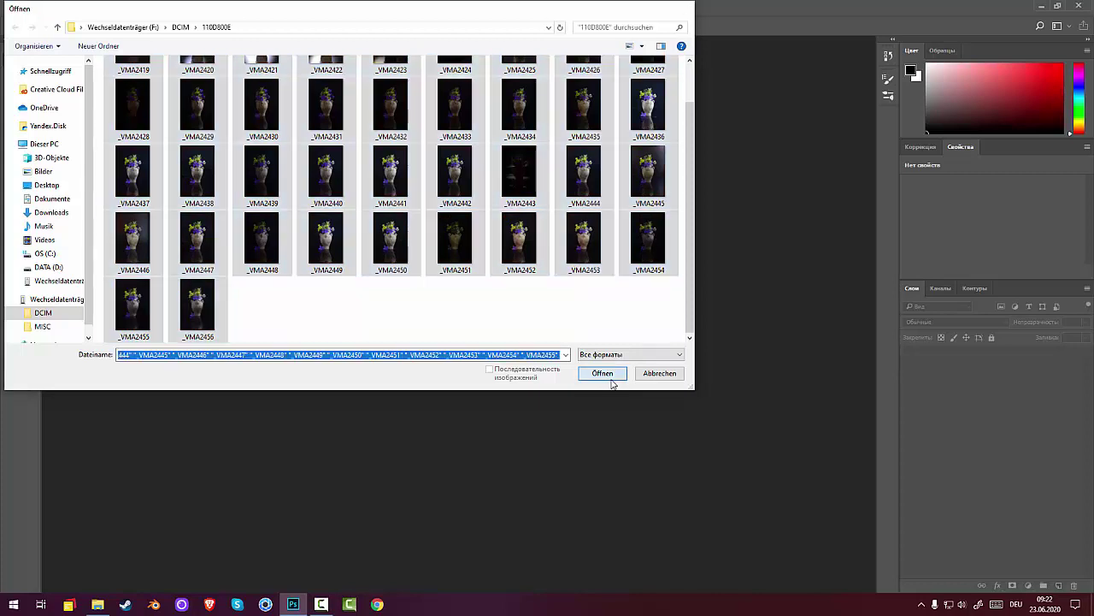
- Open the selected NEF photos in Camera Raw and look over the bright shots _VMA2419, _VMA2421 and _VMA2422
click(607, 378)
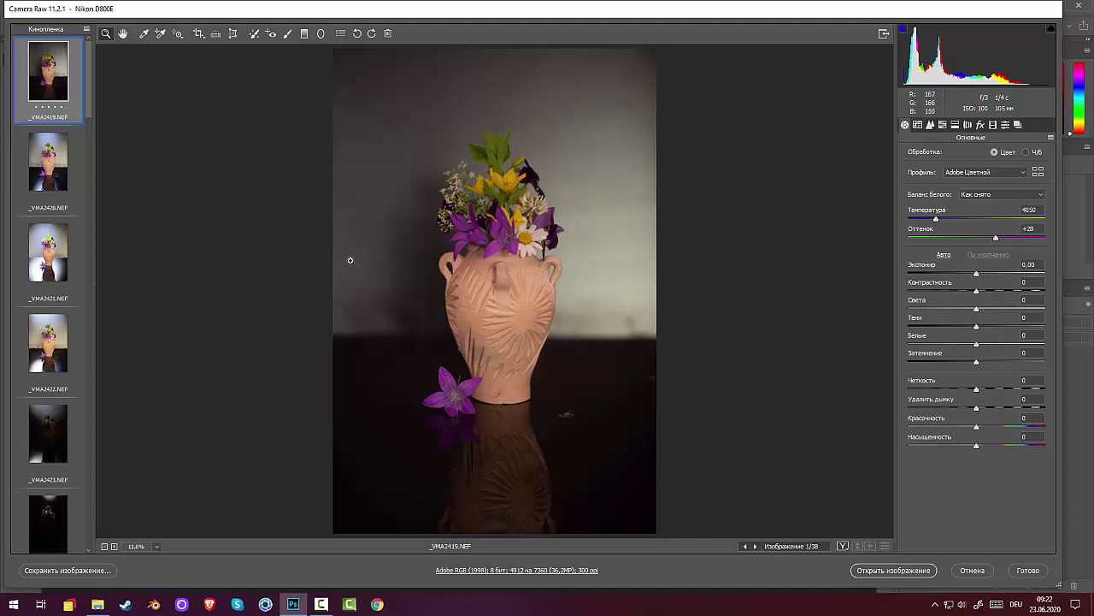
click(51, 248)
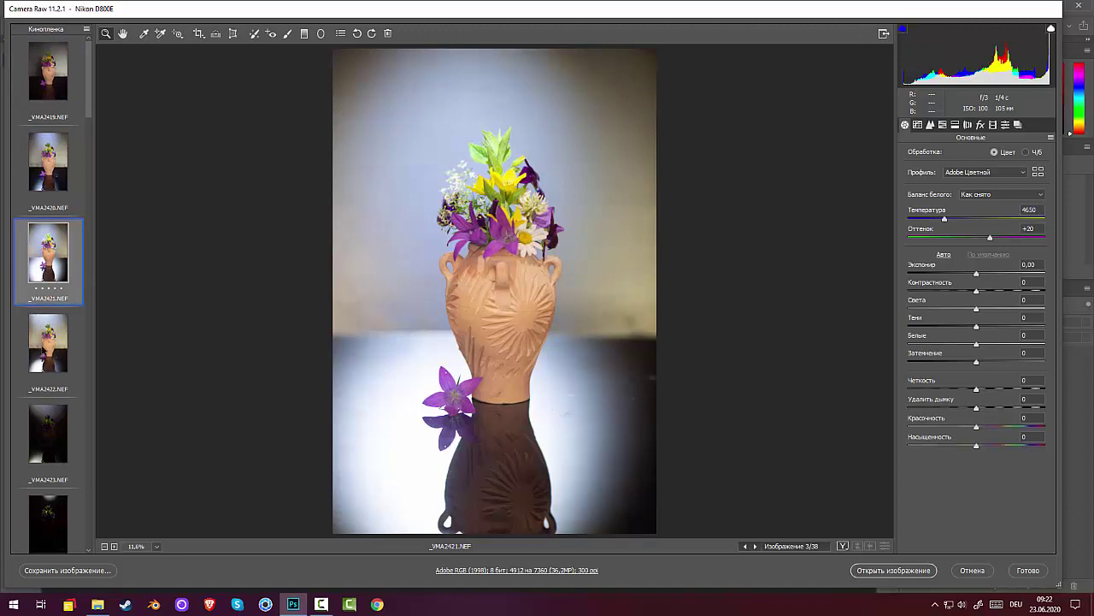
click(47, 355)
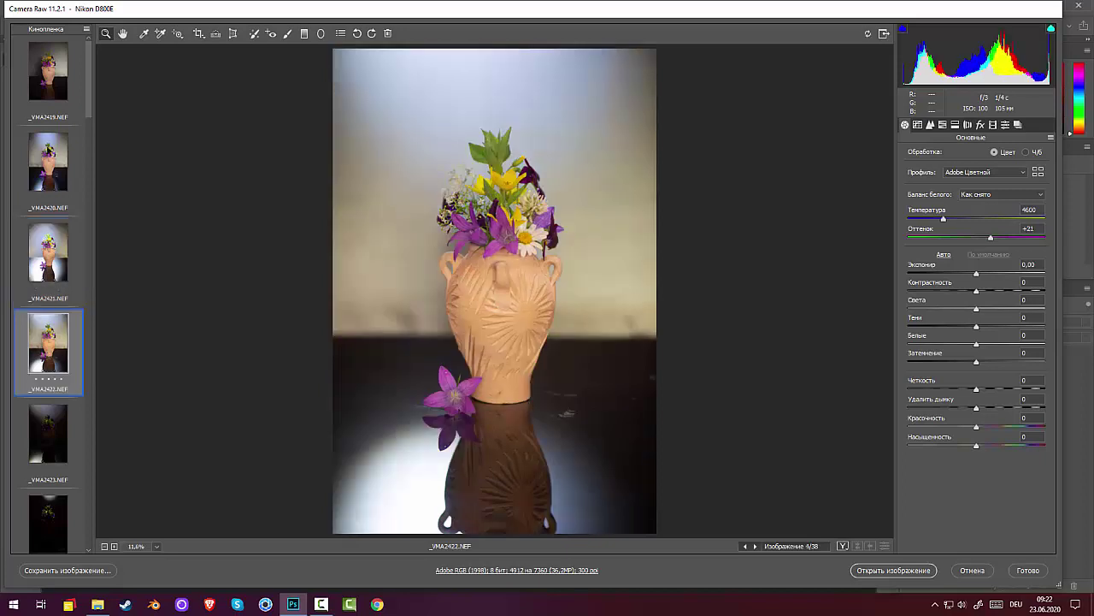
click(59, 89)
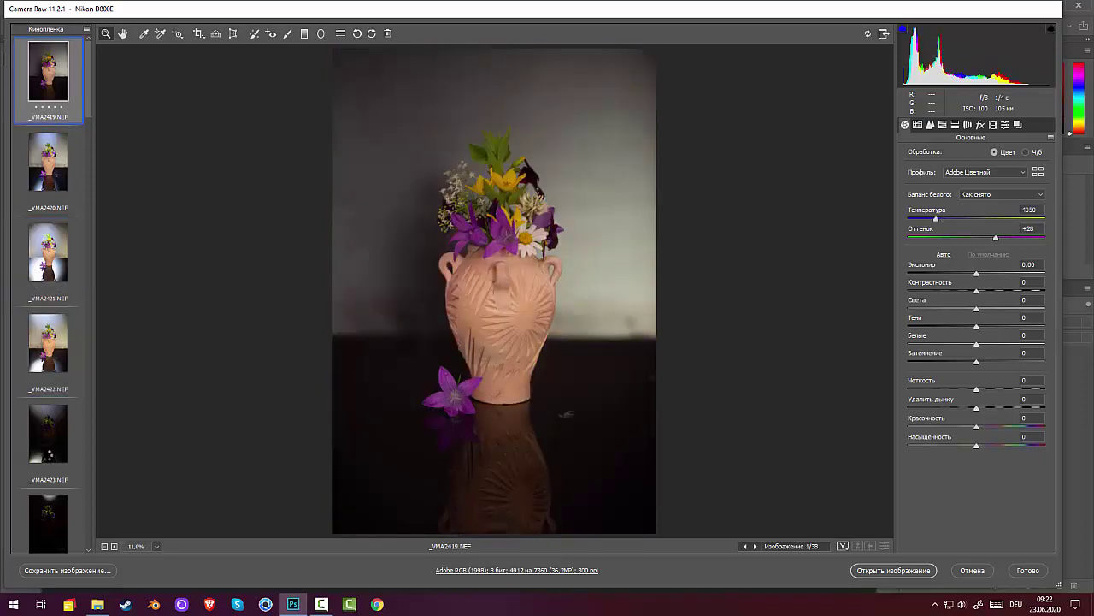
- Review the differently lit shots _VMA2423, _VMA2426 and _VMA2427 of the vase
click(48, 449)
scroll(63, 419, down, 5)
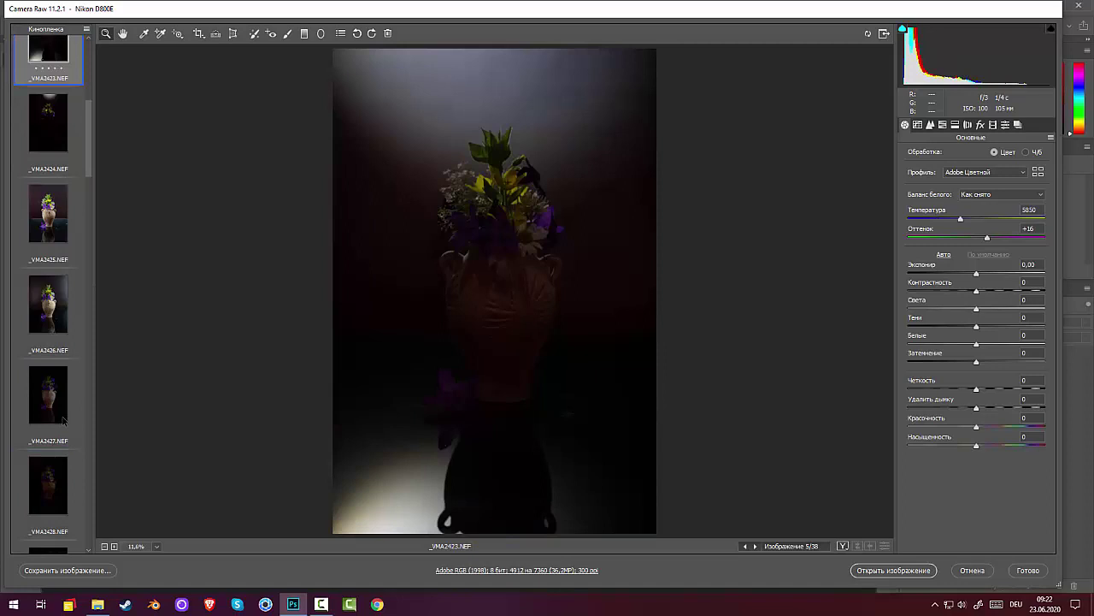
click(55, 299)
click(48, 394)
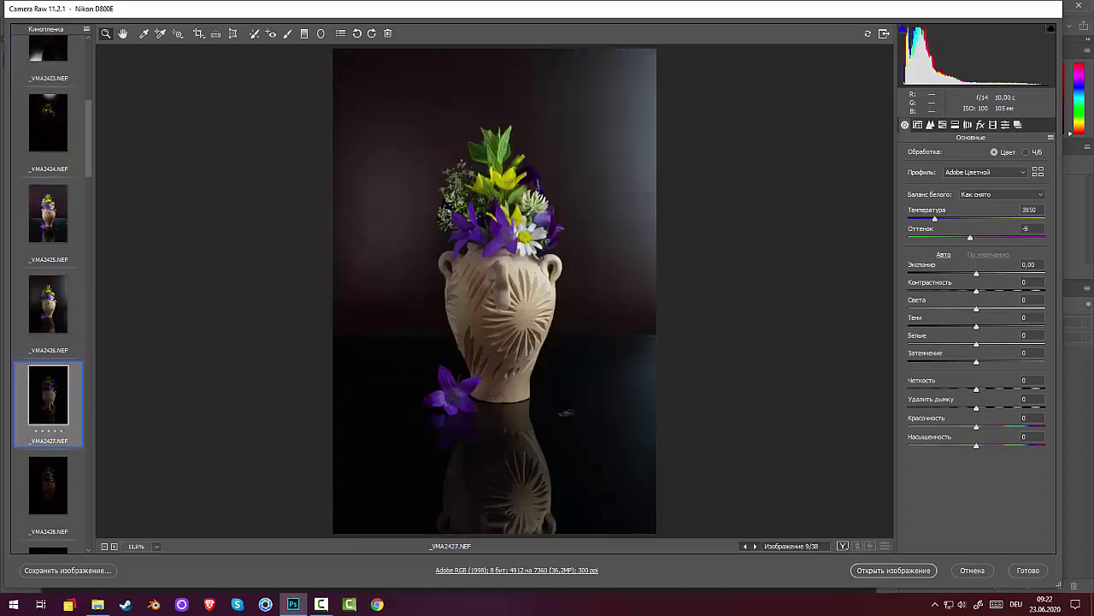
scroll(51, 410, down, 4)
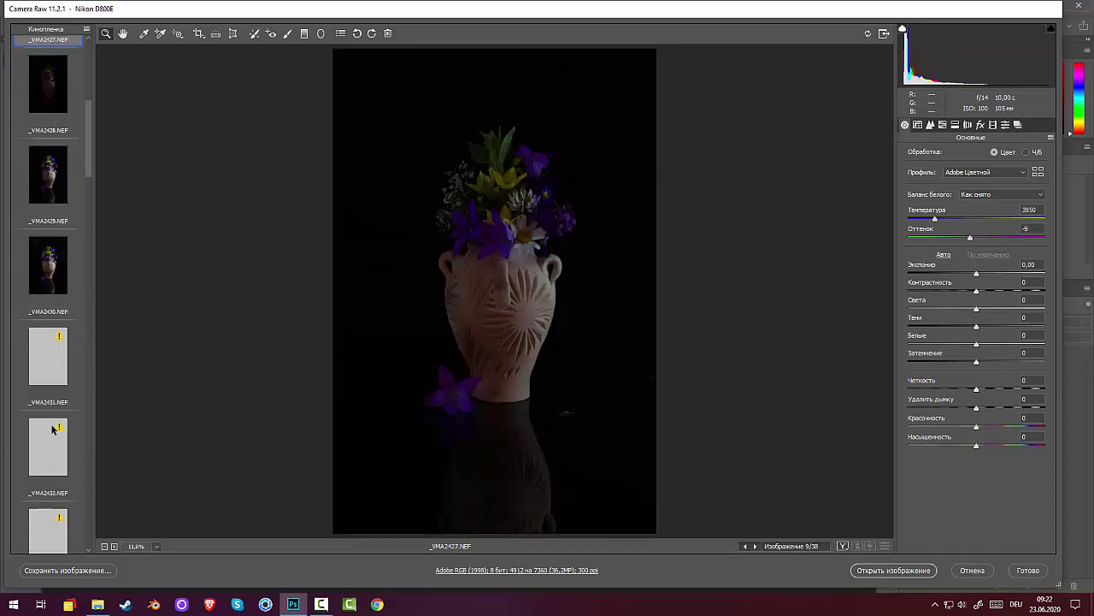
- Compare the flower arrangement and lighting in _VMA2430, _VMA2431 and _VMA2432
click(52, 266)
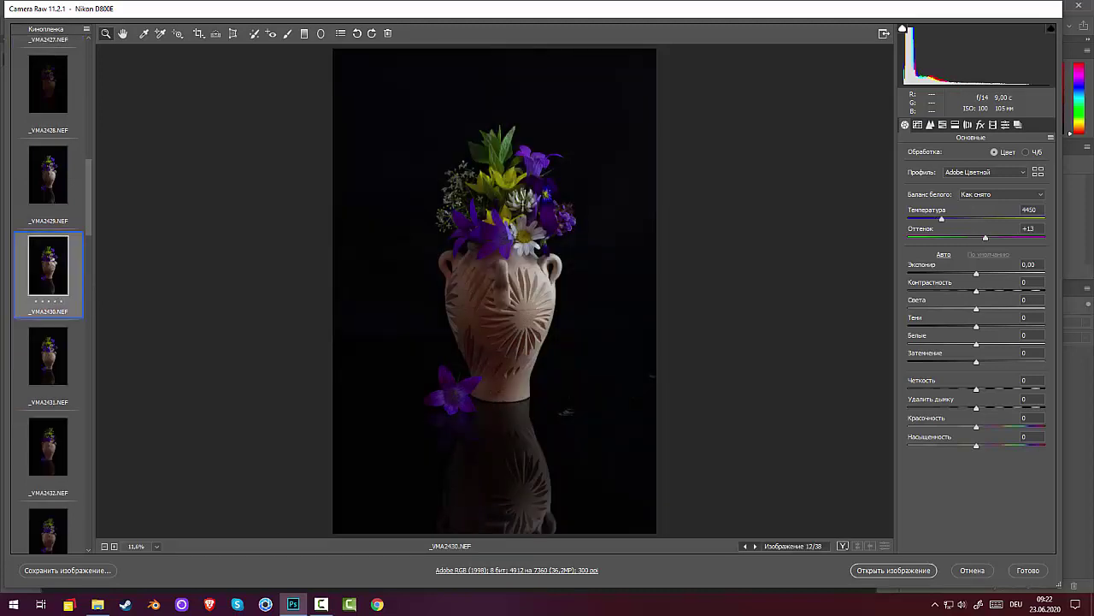
click(55, 369)
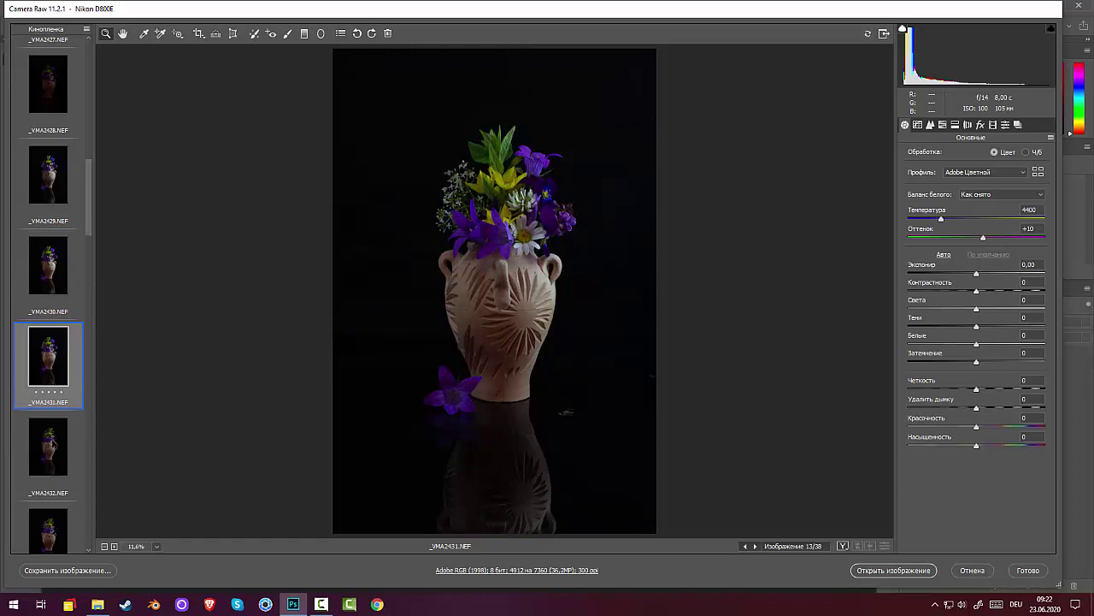
click(51, 446)
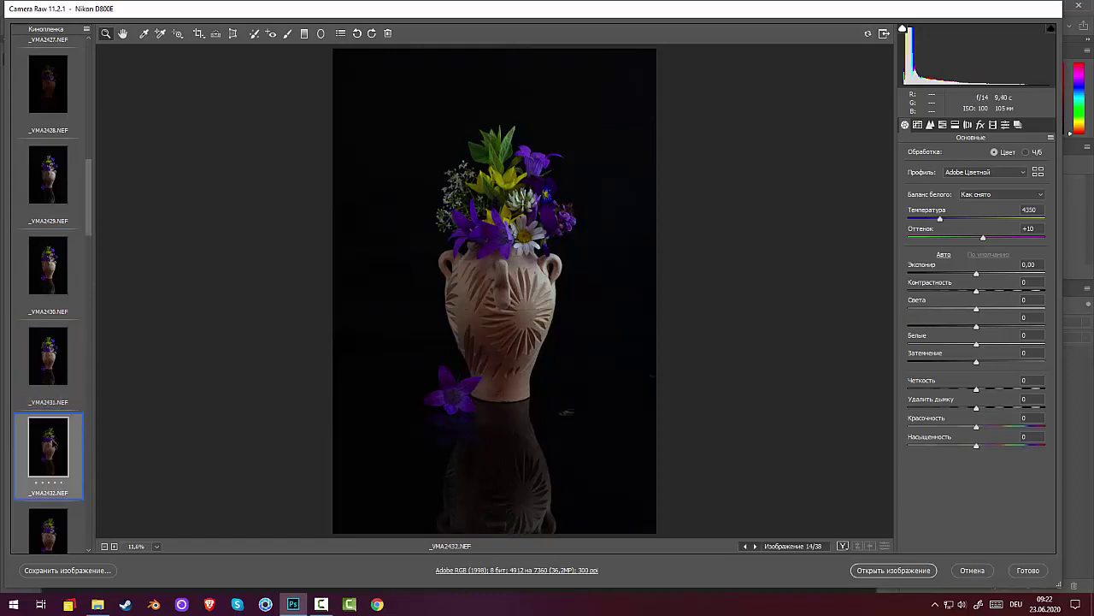
click(51, 368)
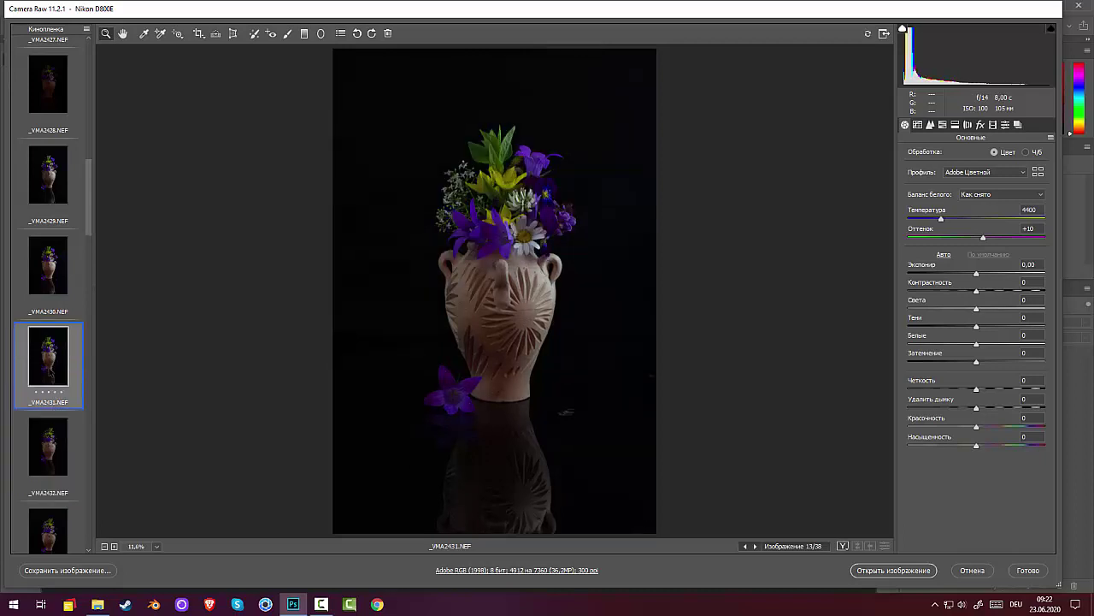
click(39, 445)
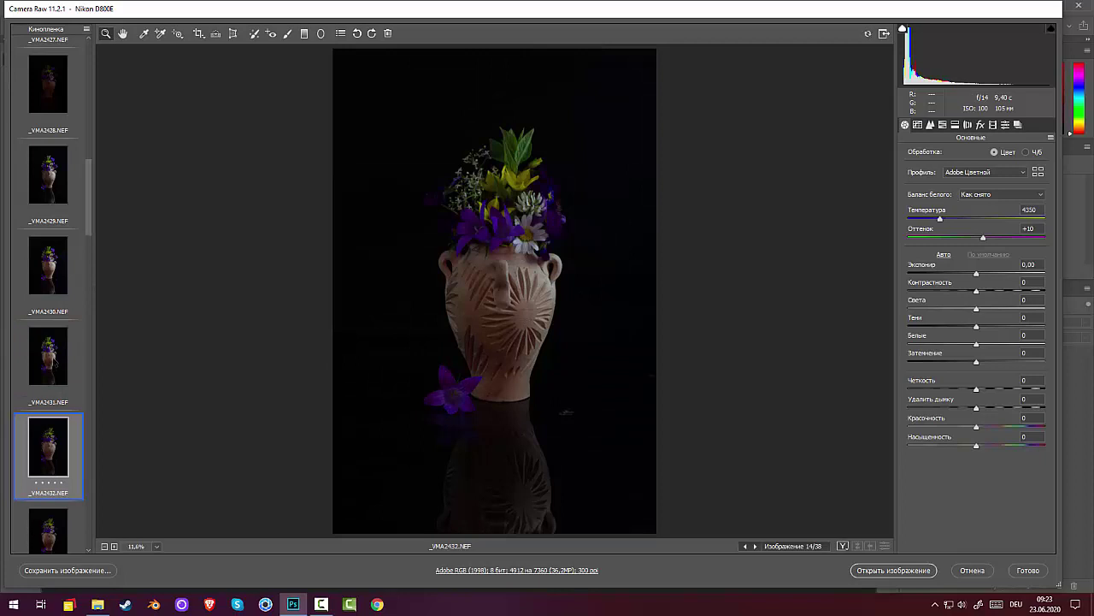
click(55, 361)
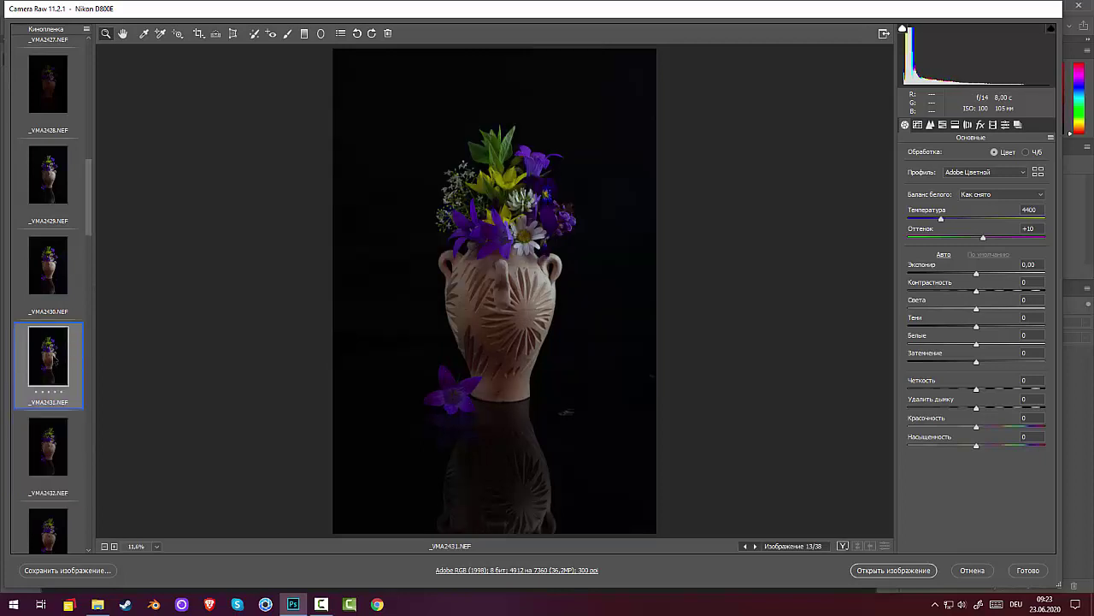
- Review the shots with the rearranged bouquet, from _VMA2436 to _VMA2438 and from _VMA2440 to _VMA2442
scroll(52, 377, down, 5)
click(44, 404)
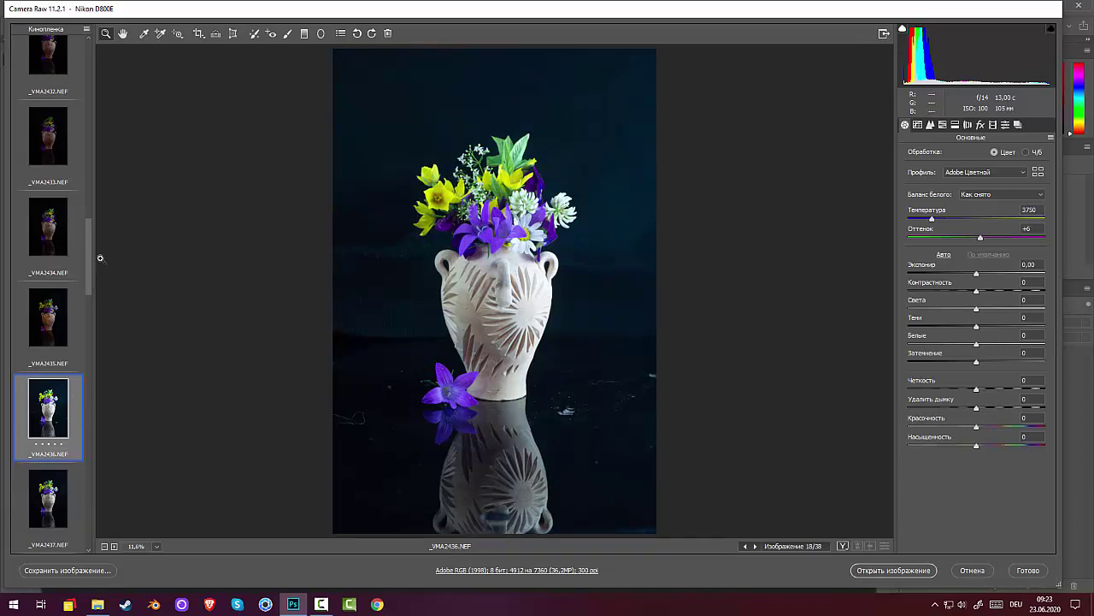
drag(89, 263, 89, 301)
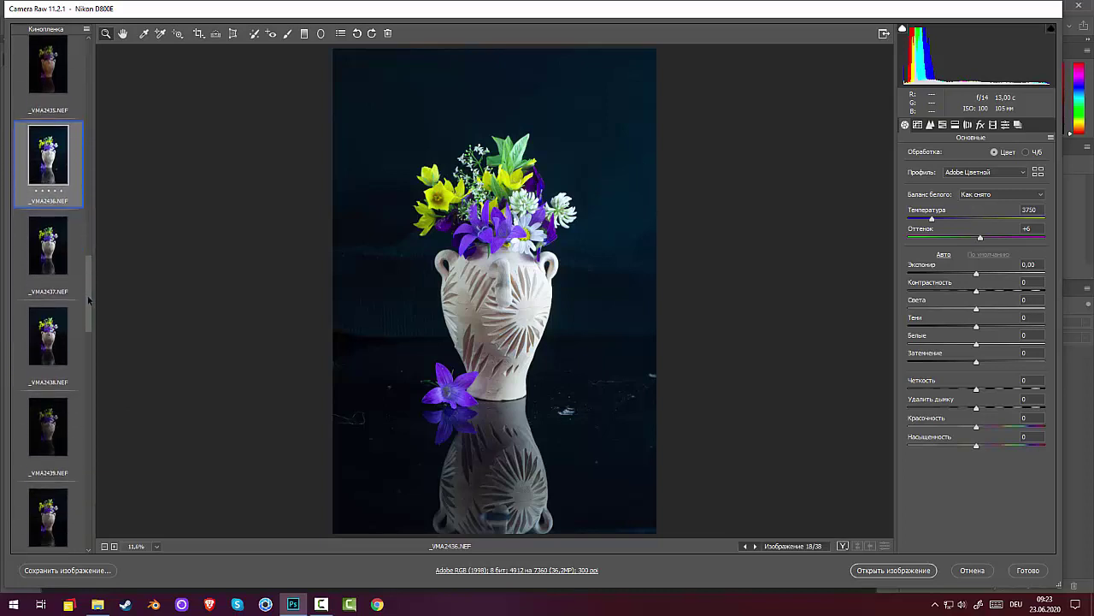
click(60, 248)
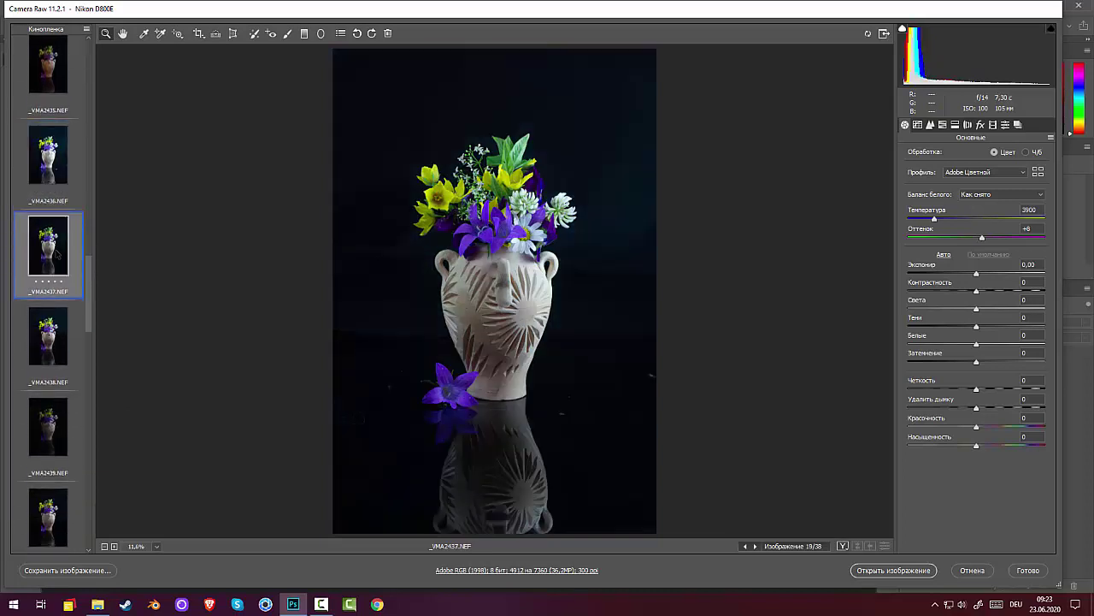
click(56, 338)
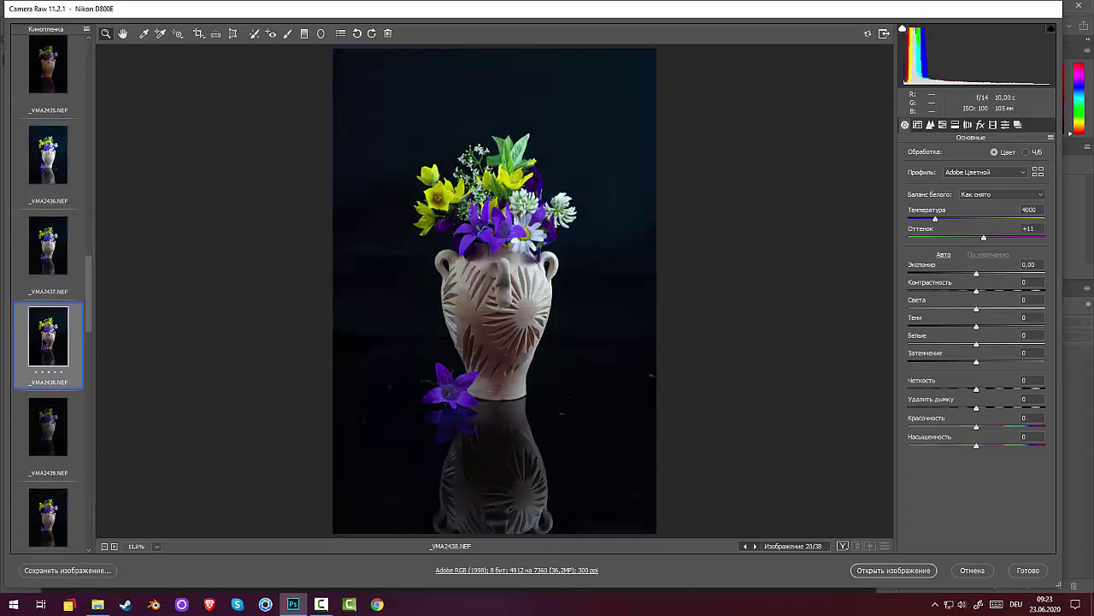
drag(89, 295, 90, 325)
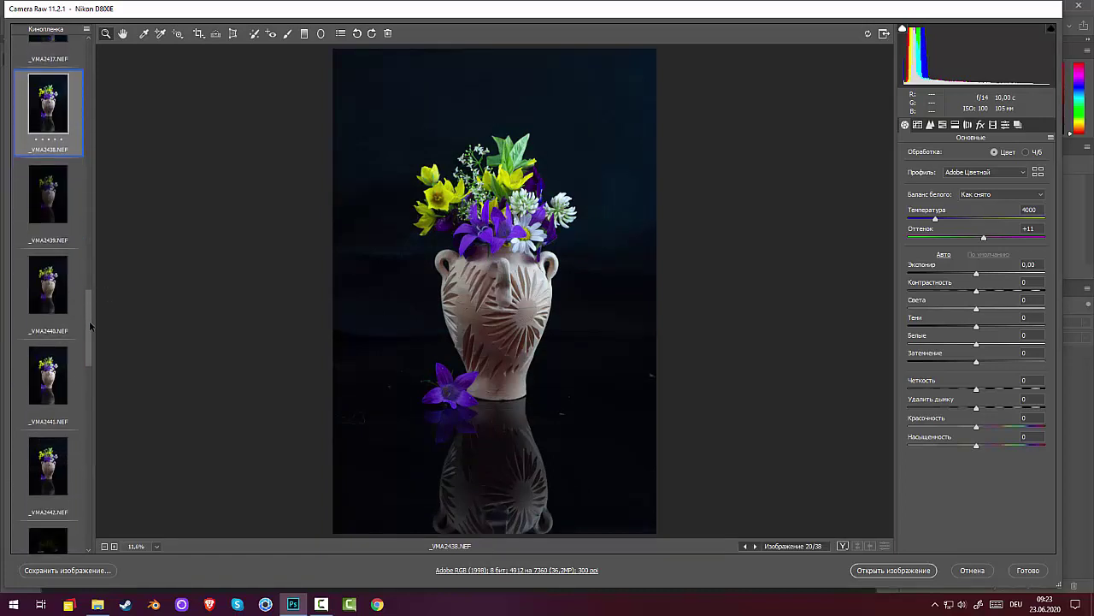
click(65, 282)
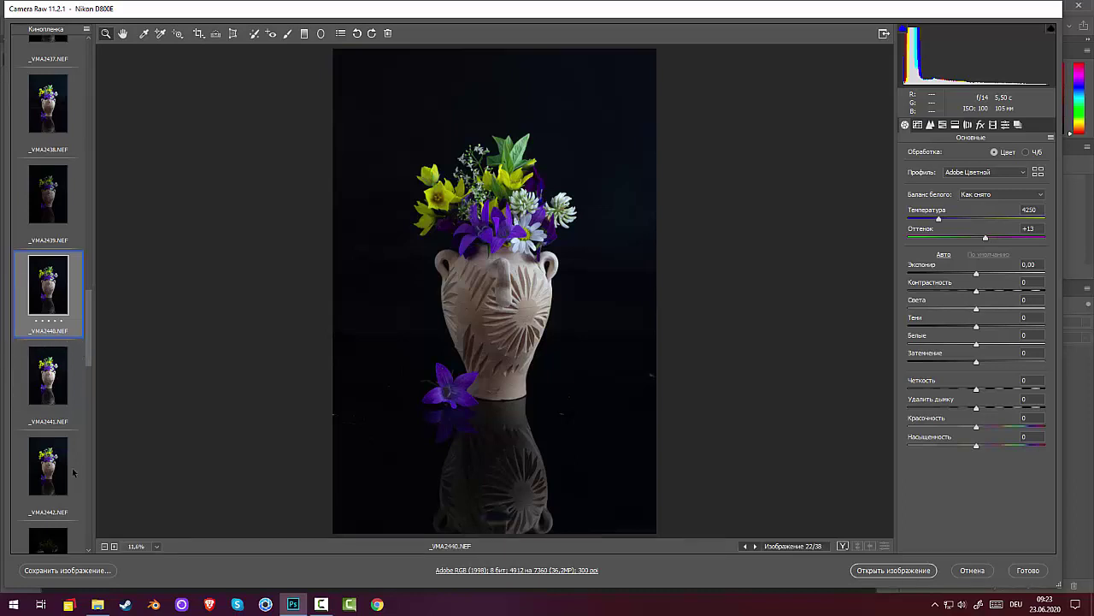
click(51, 389)
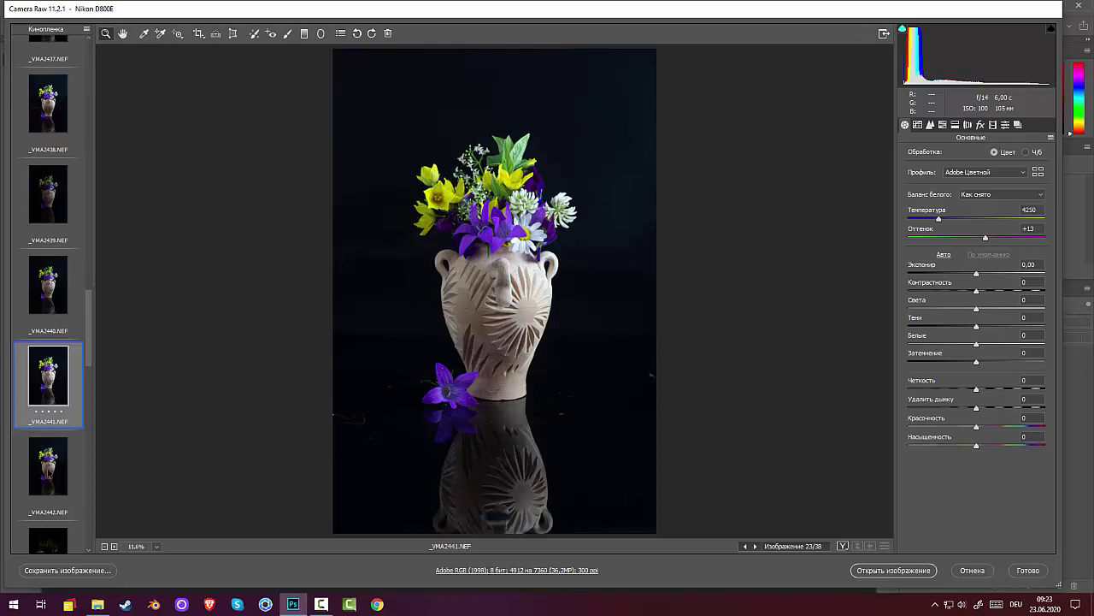
click(48, 466)
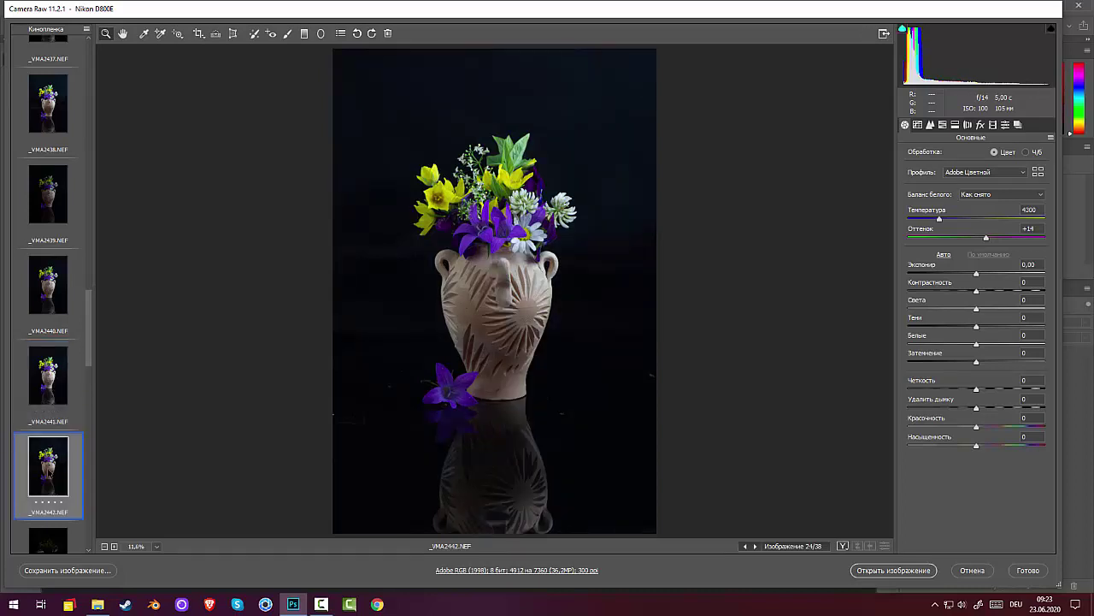
- Compare the final shots _VMA2453 to _VMA2456 and select _VMA2455 for editing
scroll(49, 473, down, 12)
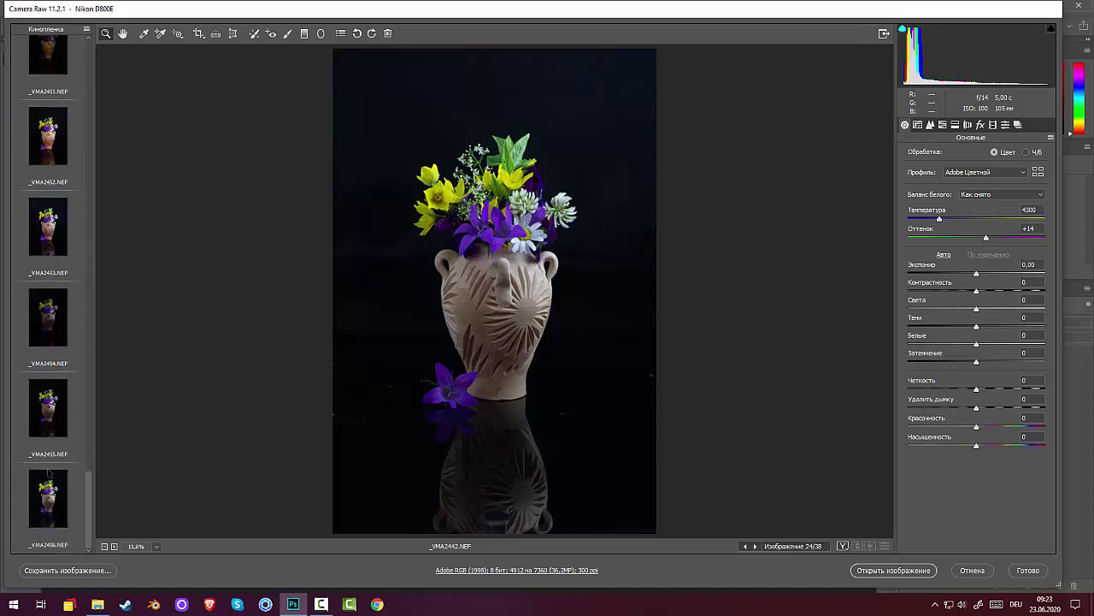
click(53, 511)
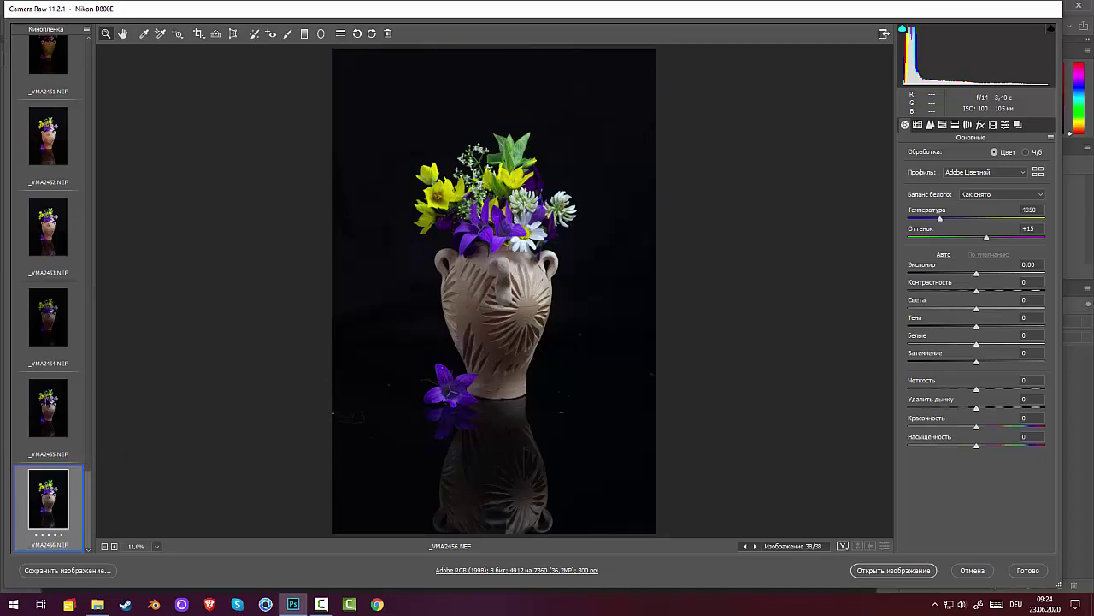
click(48, 419)
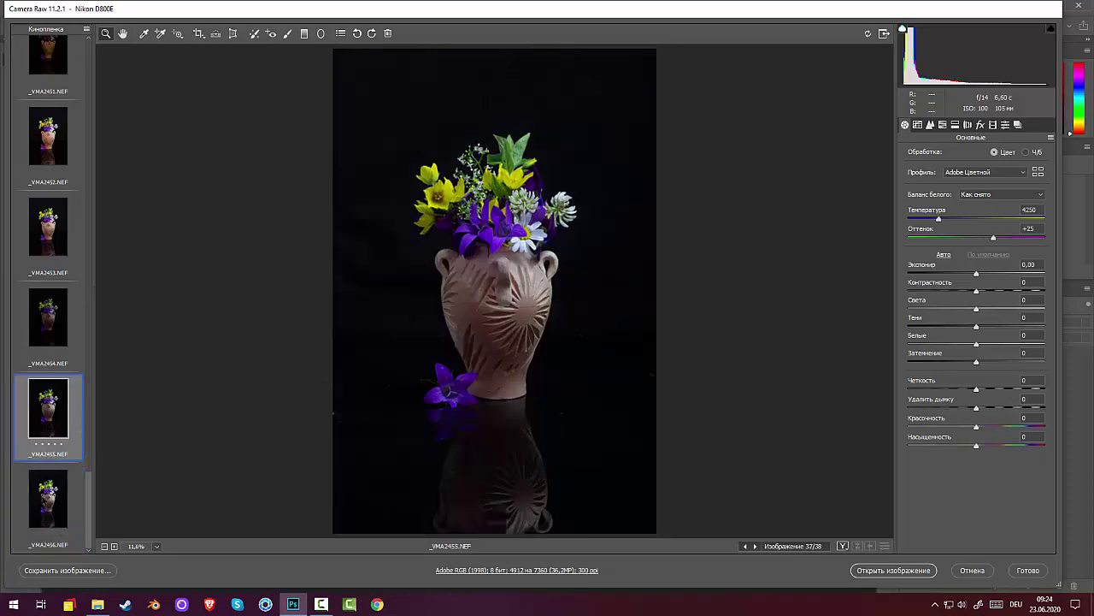
click(45, 501)
click(58, 411)
click(58, 319)
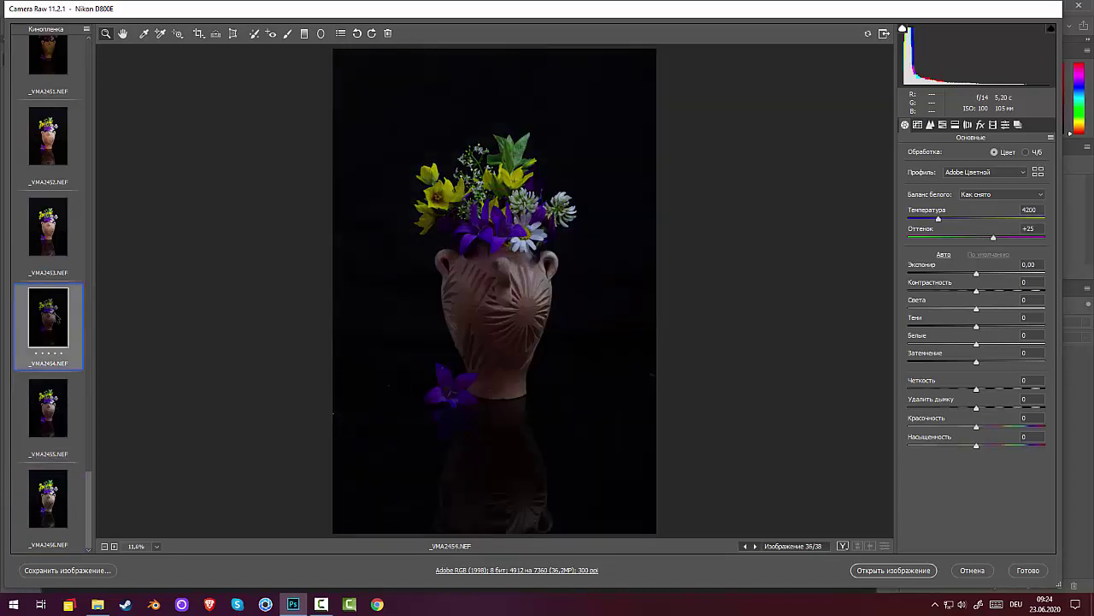
click(50, 415)
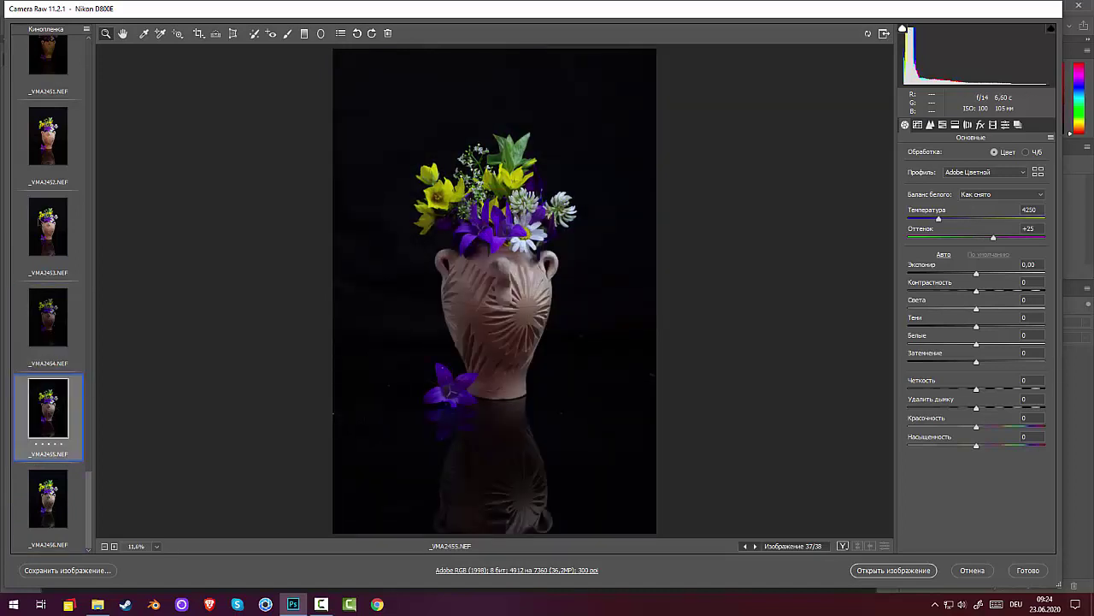
click(40, 221)
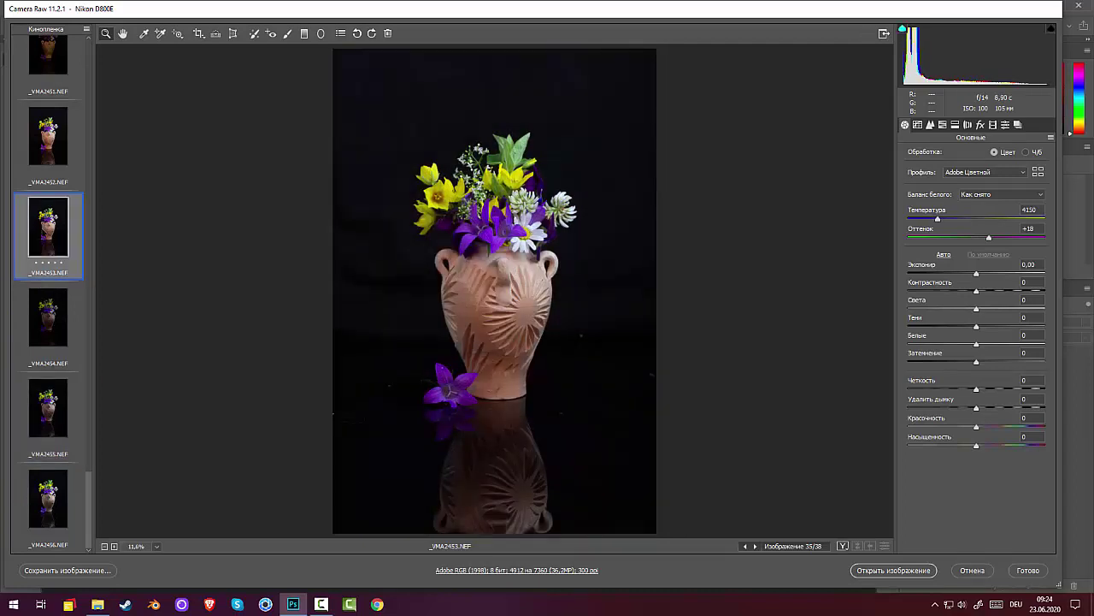
click(53, 409)
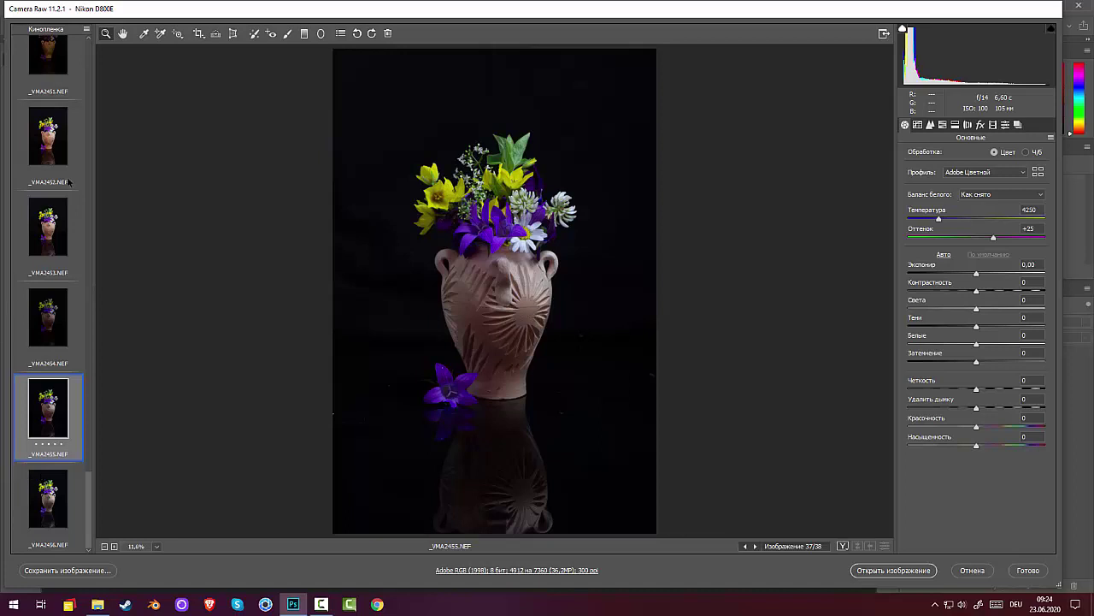
- Brighten the bouquet with the Adjustment Brush and set that adjustment's exposure to -0.55
click(288, 34)
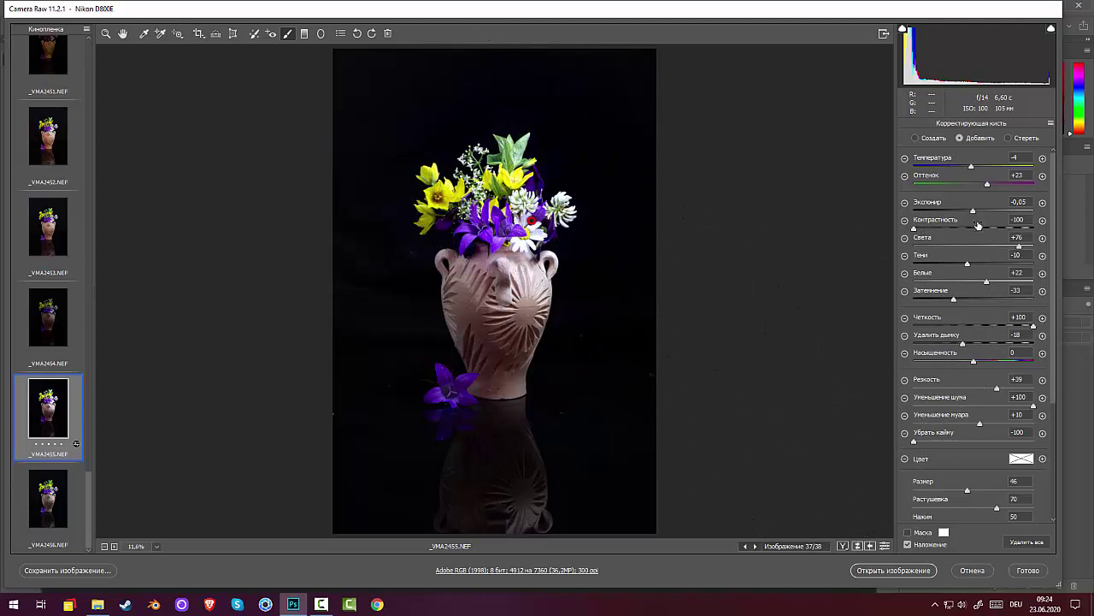
drag(973, 211, 966, 213)
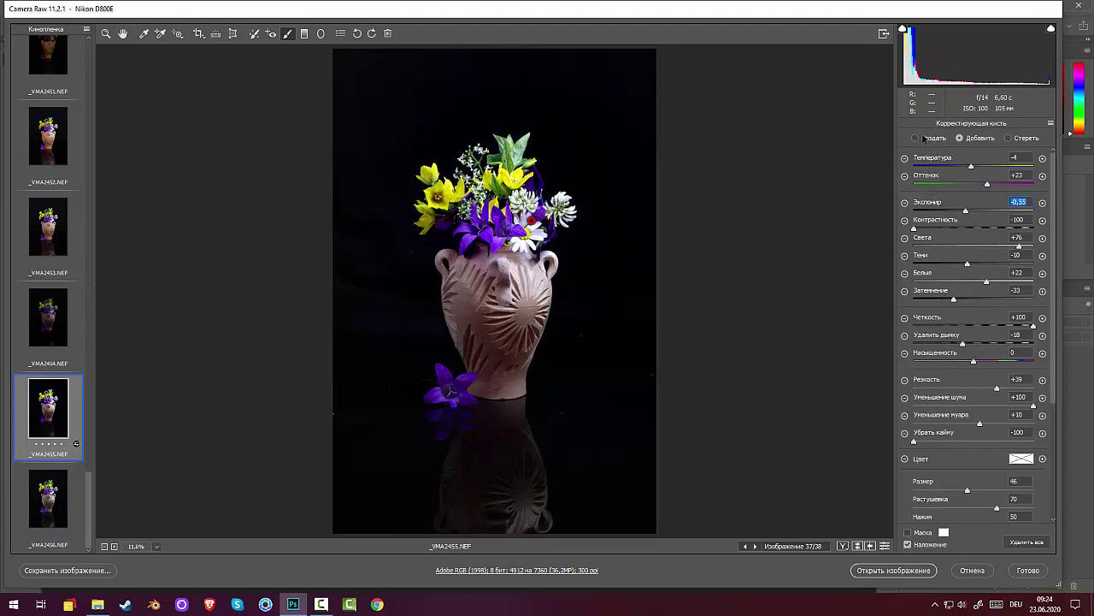
- Create a new brush adjustment with size 19 and paint the purple flower at the foot of the vase
click(917, 137)
click(971, 490)
drag(958, 496, 940, 492)
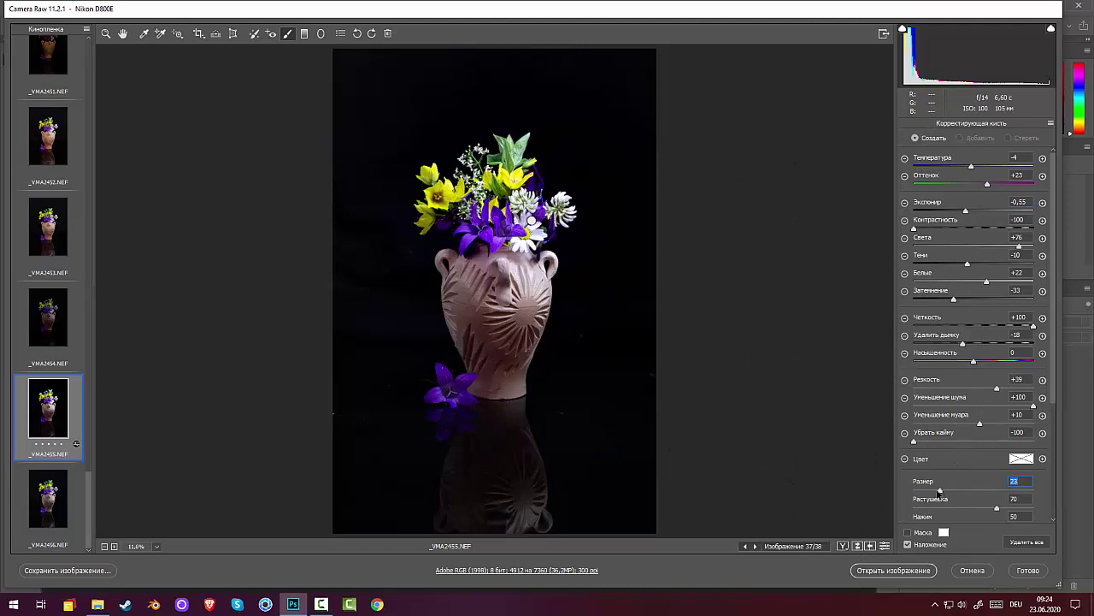
drag(940, 492, 934, 492)
click(446, 391)
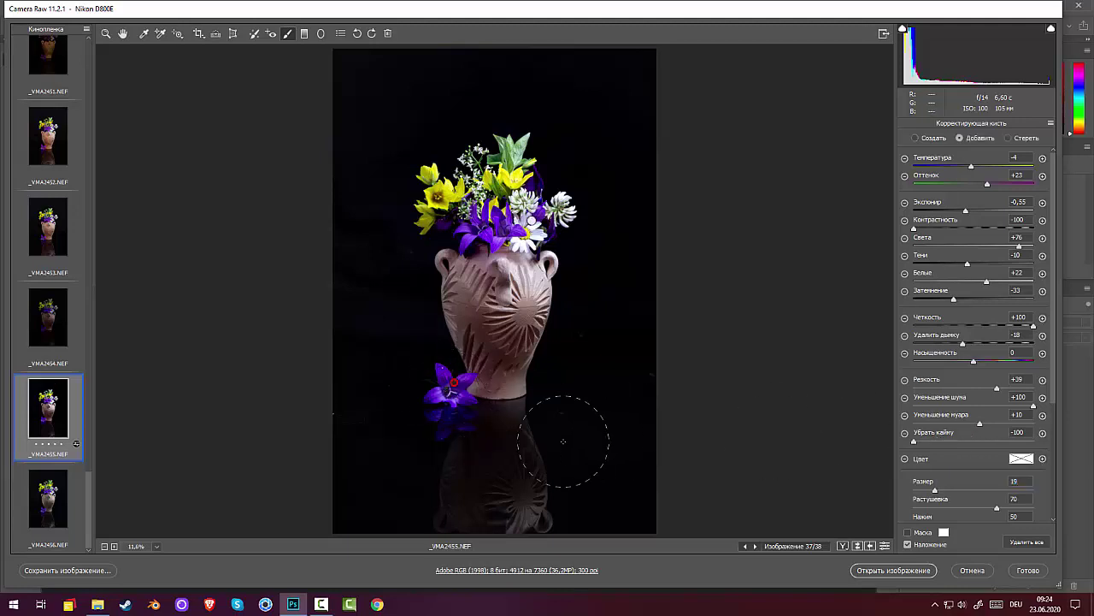
- Extend the purple flower's brush adjustment over the right side of the vase's reflection and set its exposure to -1.05
drag(533, 452, 529, 522)
drag(965, 210, 949, 210)
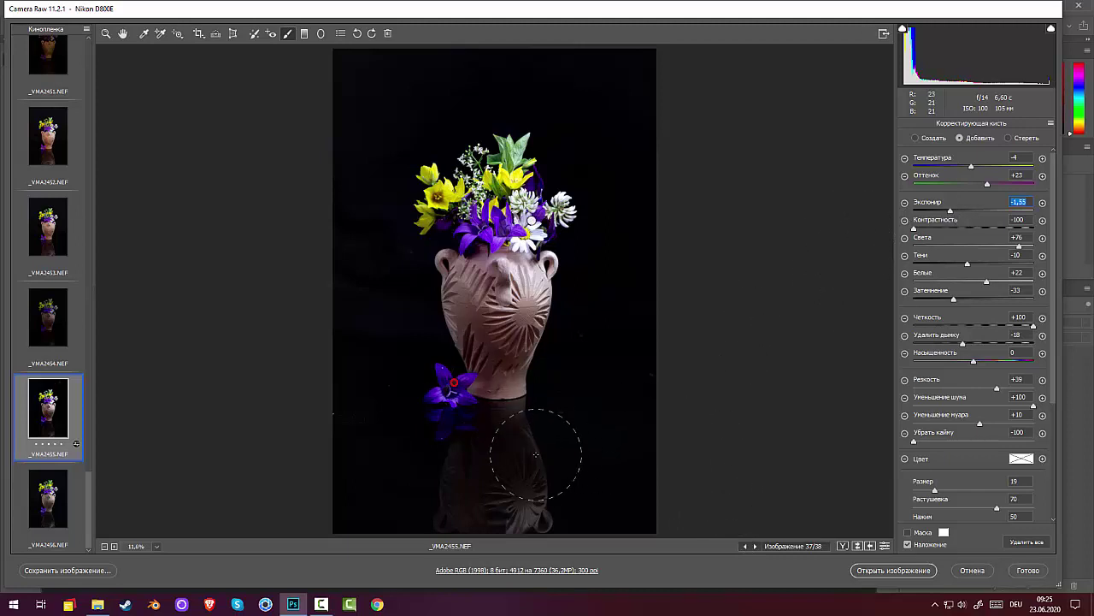
drag(536, 447, 536, 503)
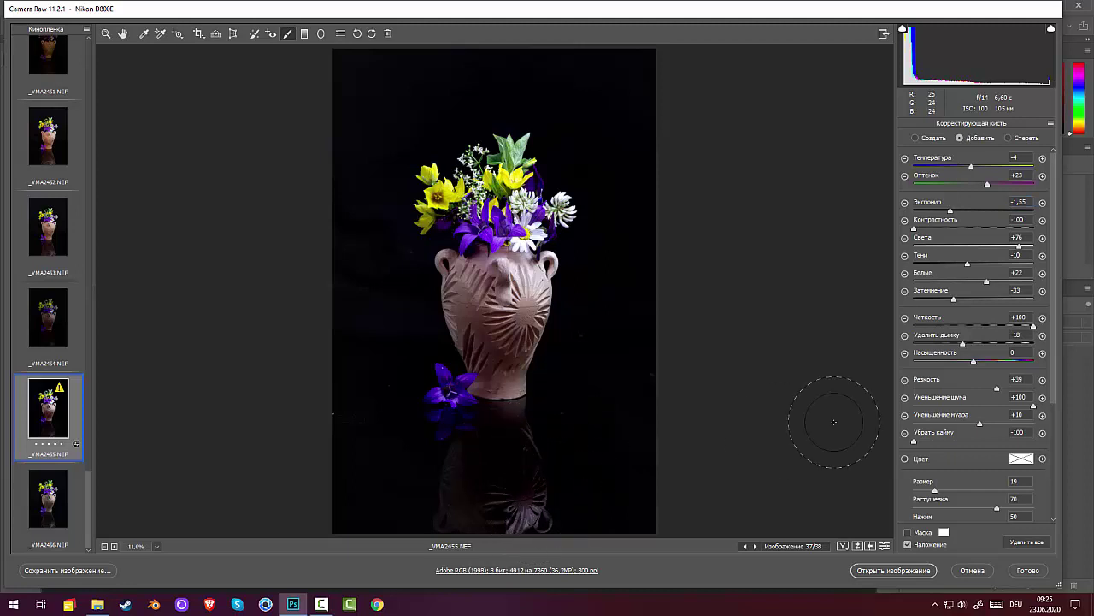
click(454, 381)
drag(950, 210, 963, 213)
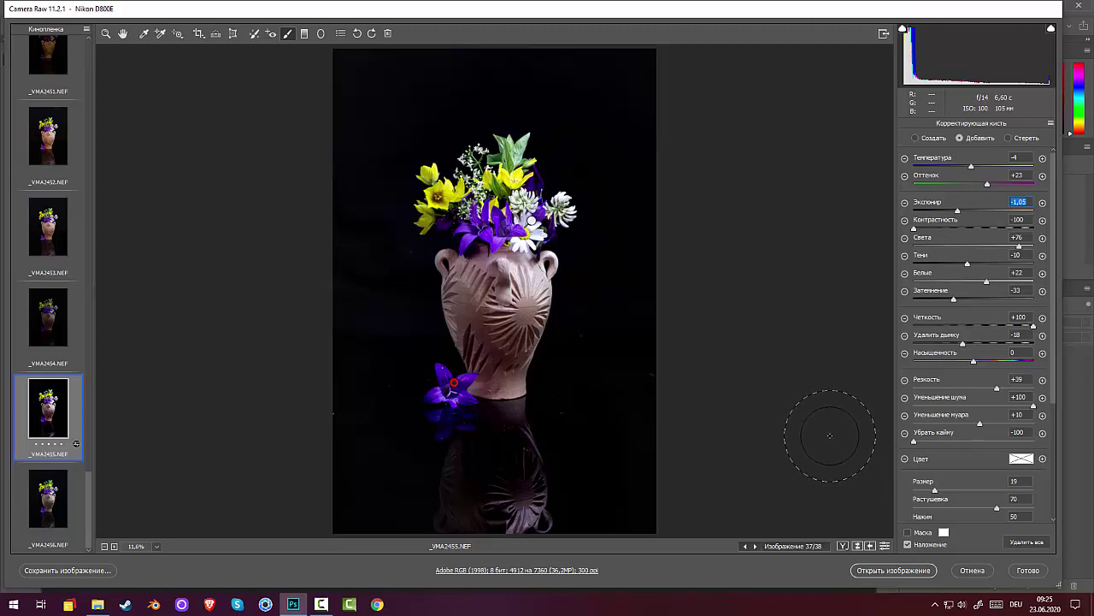
- Open the adjusted _VMA2455 shot in Photoshop for retouching
key(ctrl+plus)
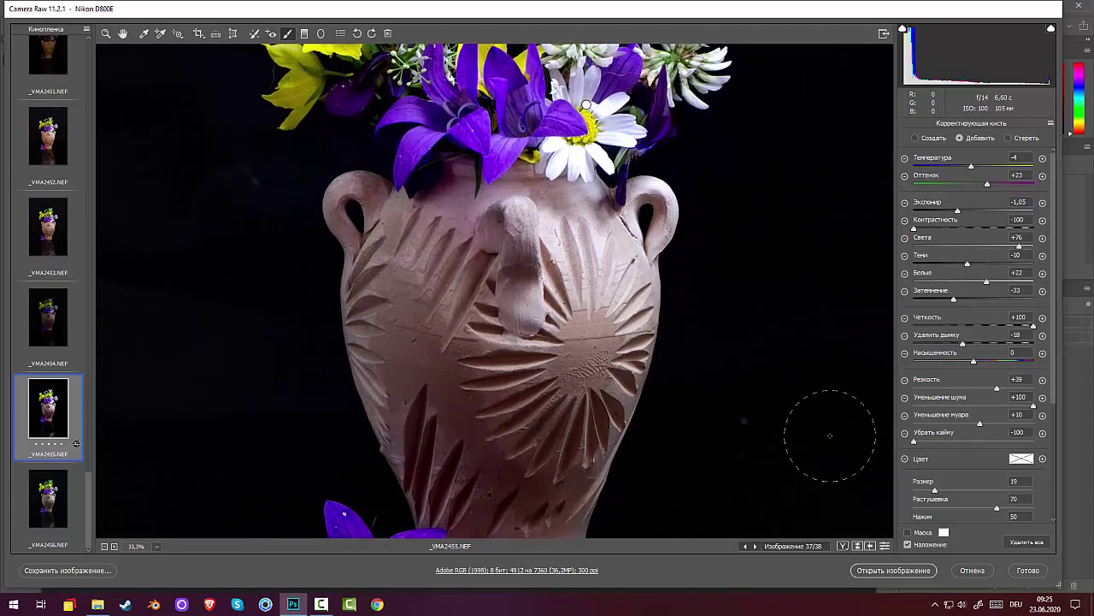
drag(670, 348, 653, 571)
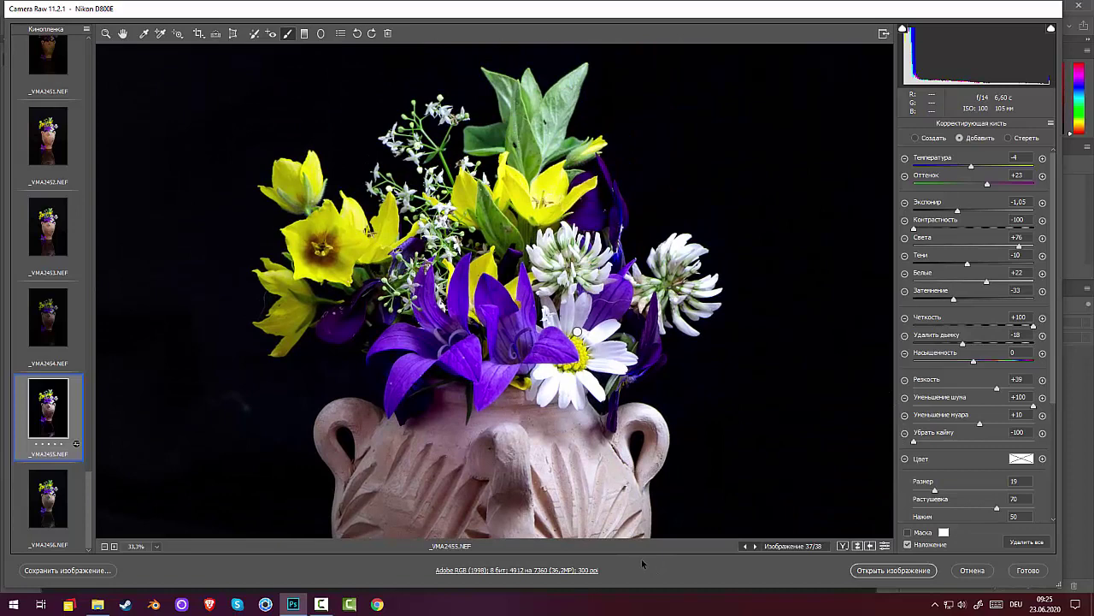
drag(558, 458, 563, 244)
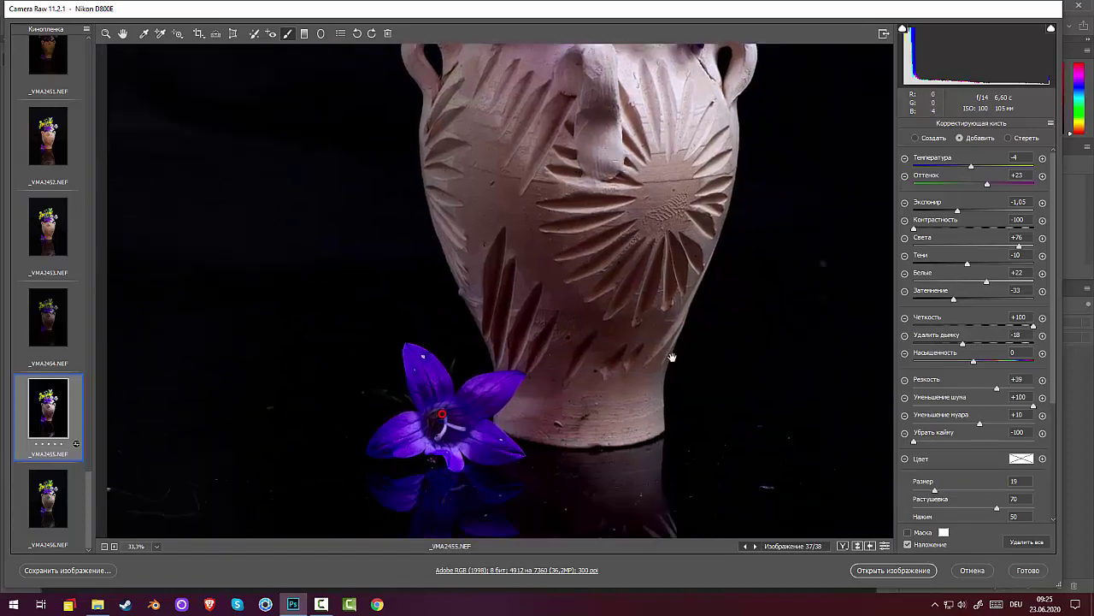
key(ctrl+minus)
key(ctrl+minus)
key(ctrl+minus)
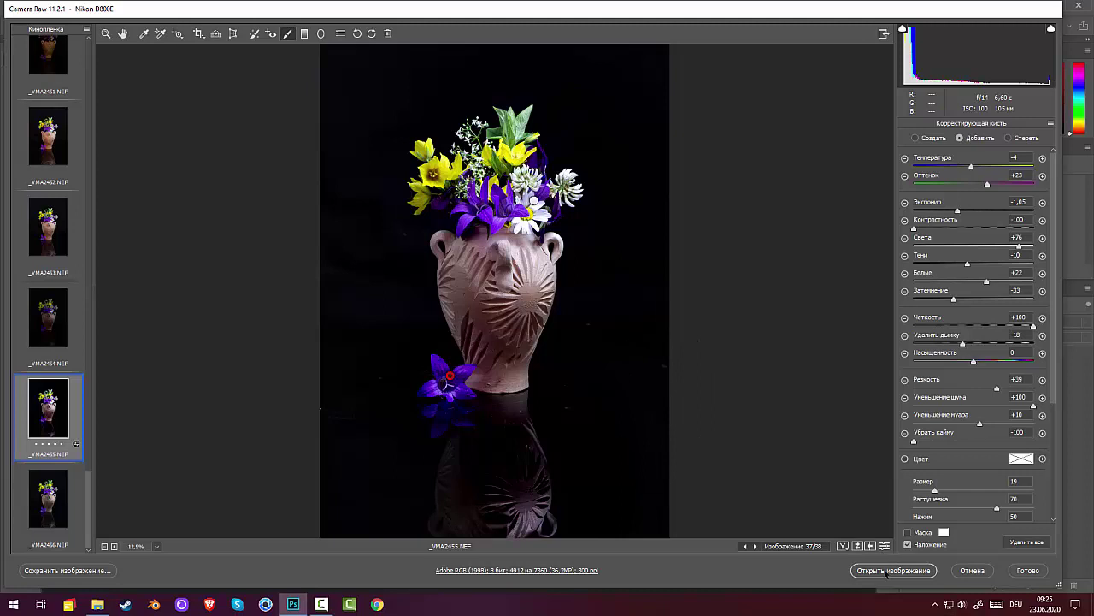
click(887, 571)
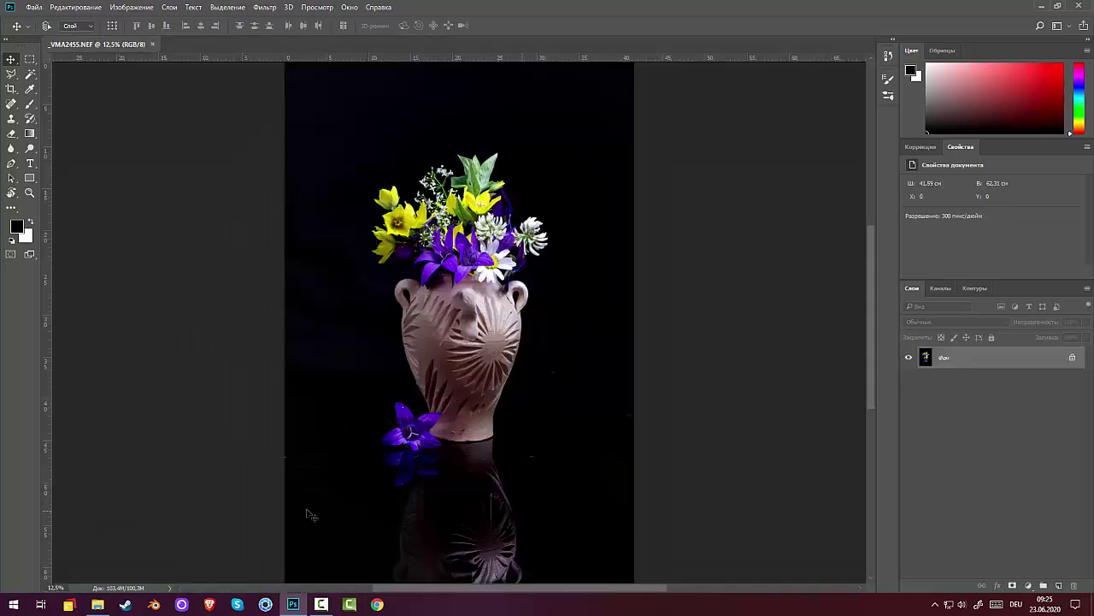
- Remove the specks beside the vase's foot and at the photo's left edge with the Spot Healing Brush, enlarging it to 178 px in between
click(11, 104)
right_click(11, 104)
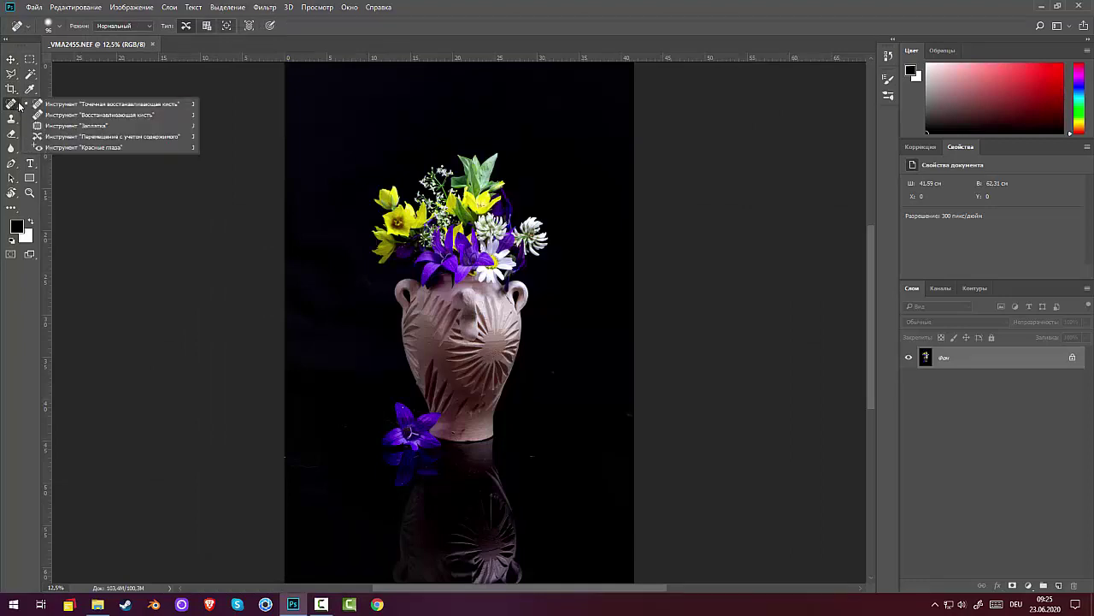
click(76, 107)
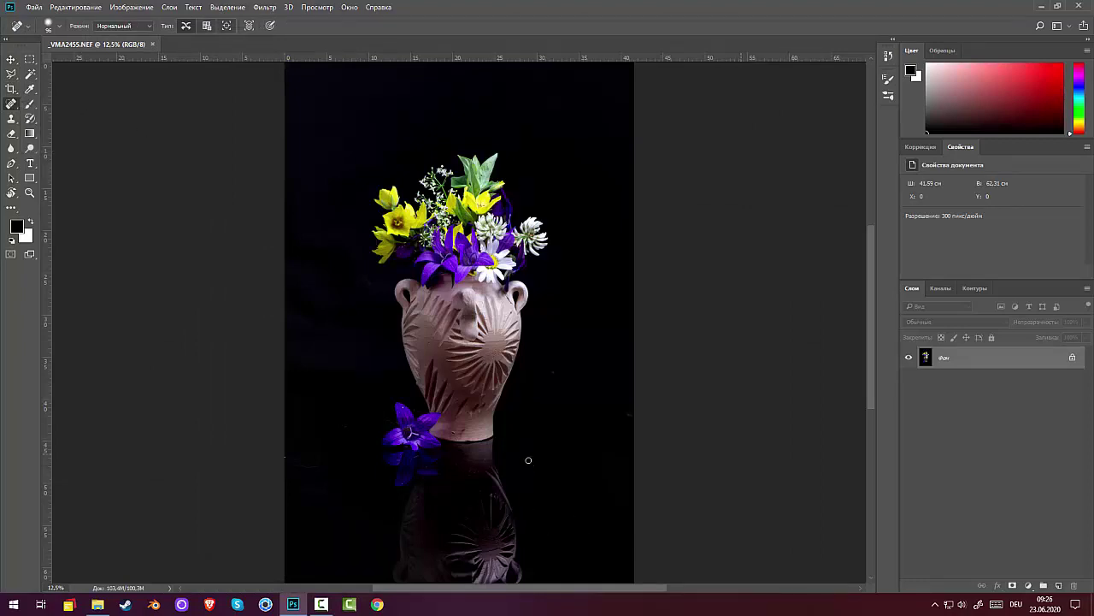
click(527, 462)
right_click(548, 415)
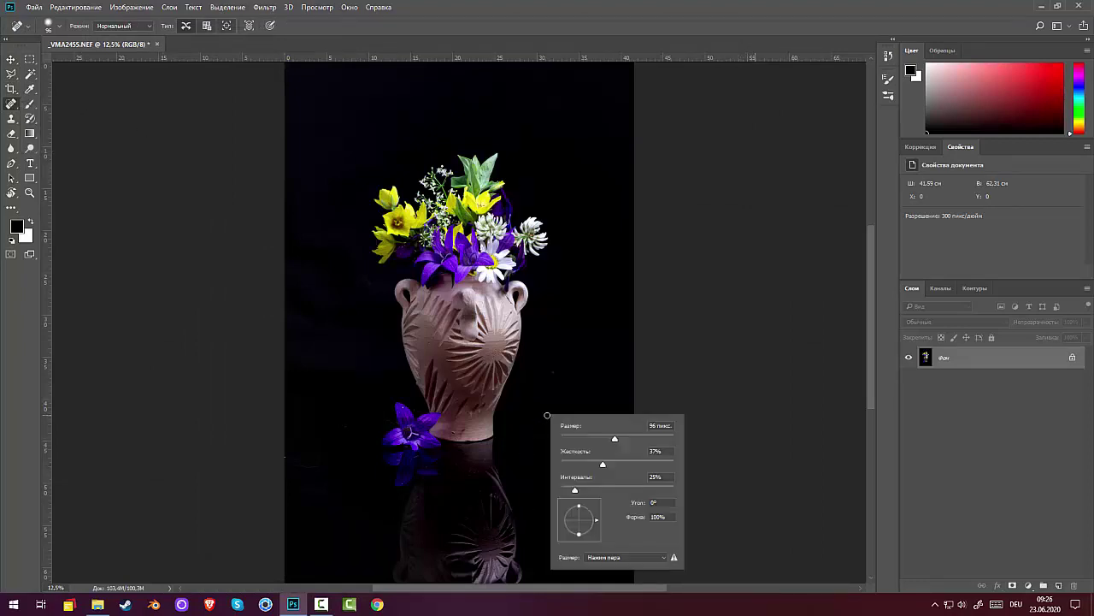
drag(615, 437, 632, 437)
click(275, 448)
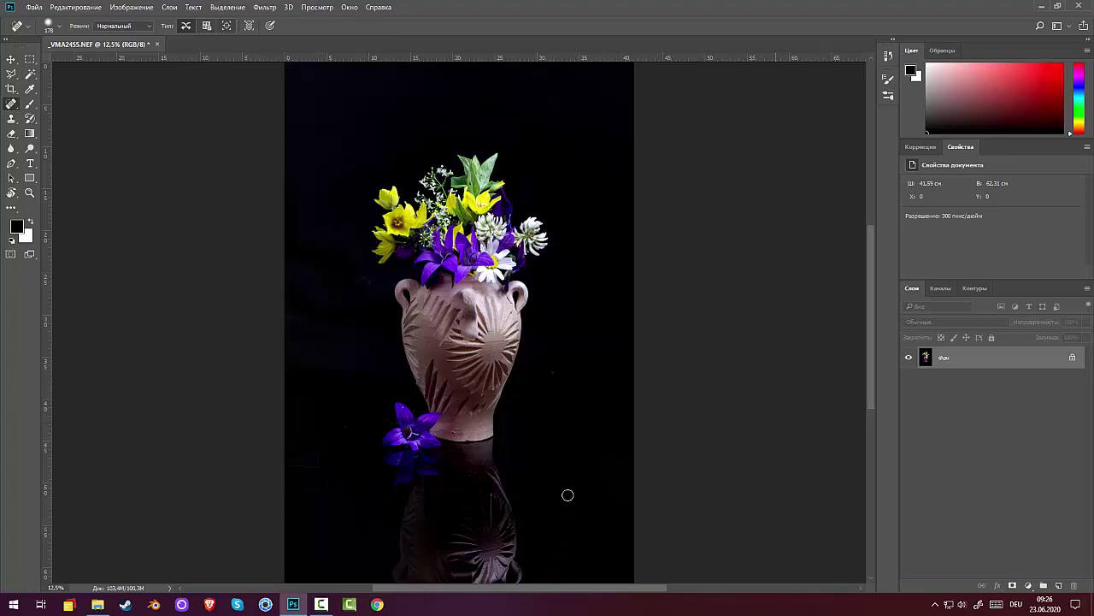
- Paint out the faint smudge on the dark background left of the vase's handle with the Spot Healing Brush
key(ctrl+plus)
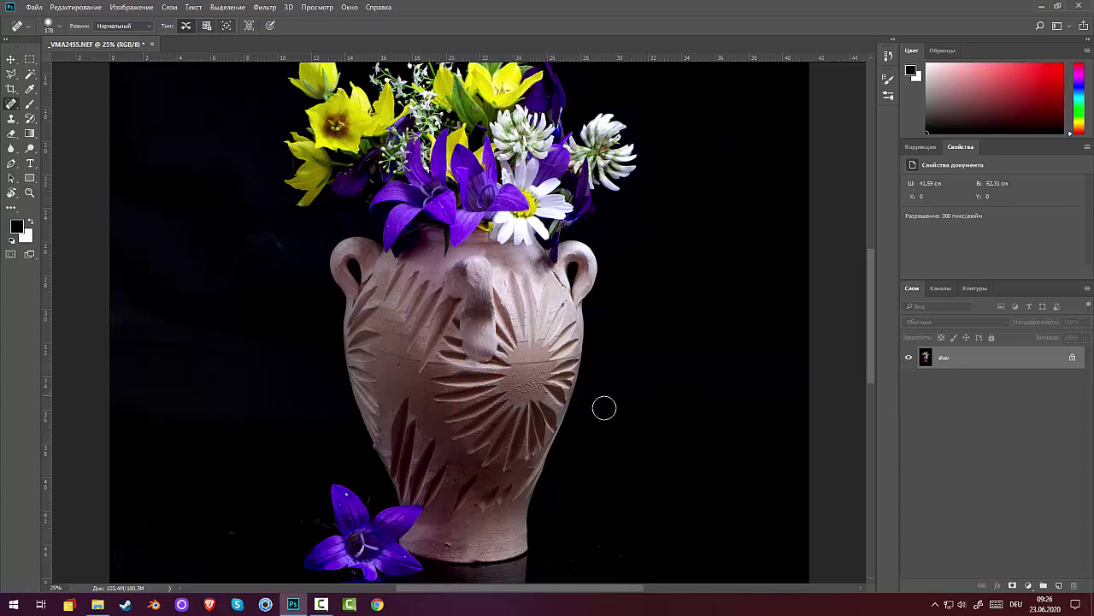
key(space)
key(ctrl+minus)
key(ctrl+plus)
key(ctrl+plus)
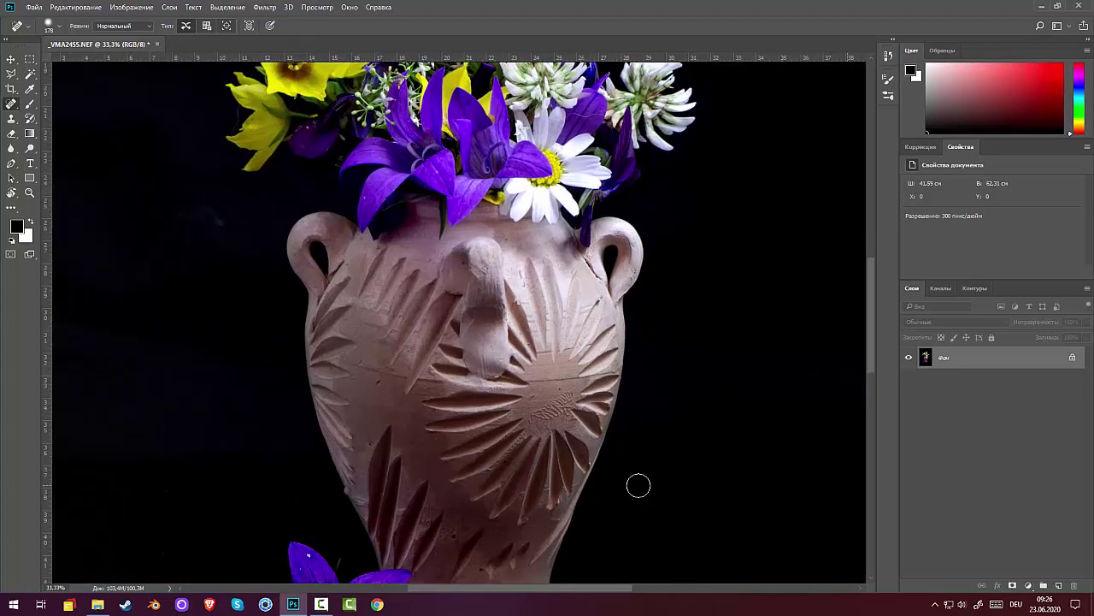
drag(536, 345, 524, 495)
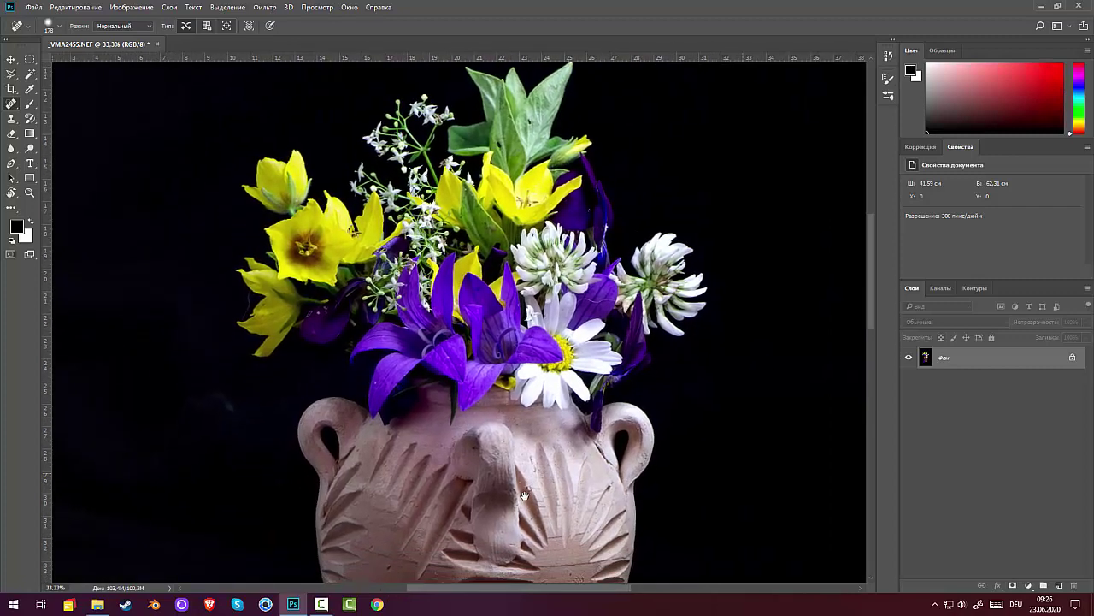
key(ctrl+plus)
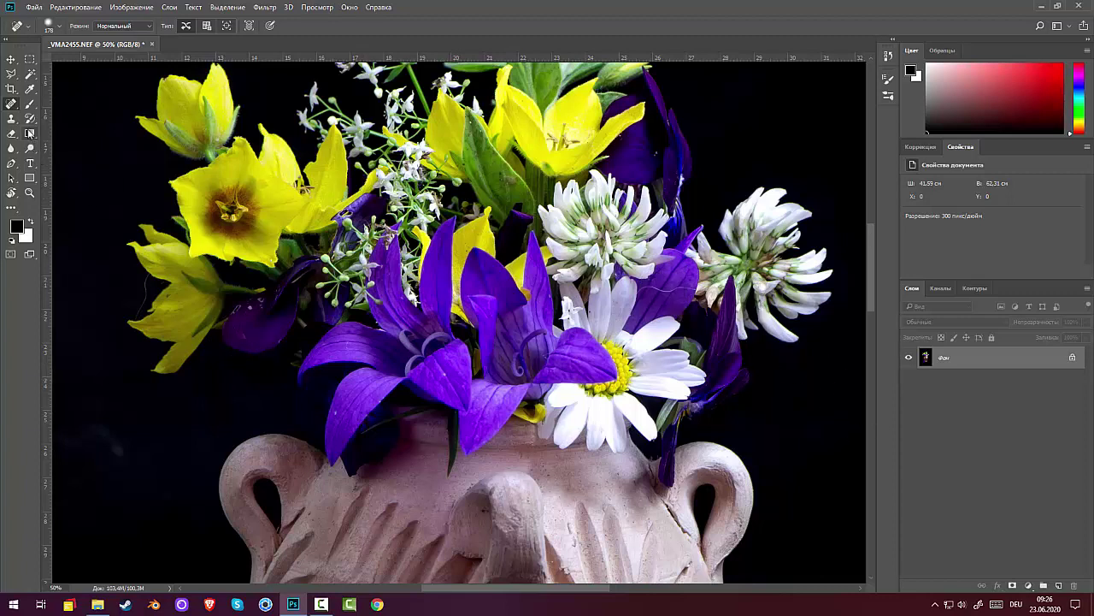
mouse_move(87, 487)
mouse_down()
mouse_move(101, 447)
mouse_move(119, 450)
mouse_move(95, 429)
mouse_move(71, 473)
mouse_move(88, 440)
mouse_move(163, 398)
mouse_move(127, 436)
mouse_up()
- Remove the thin hair beside the lower-left yellow flower with the Healing Brush at 69 px, sampling the nearby dark background
right_click(11, 105)
click(47, 119)
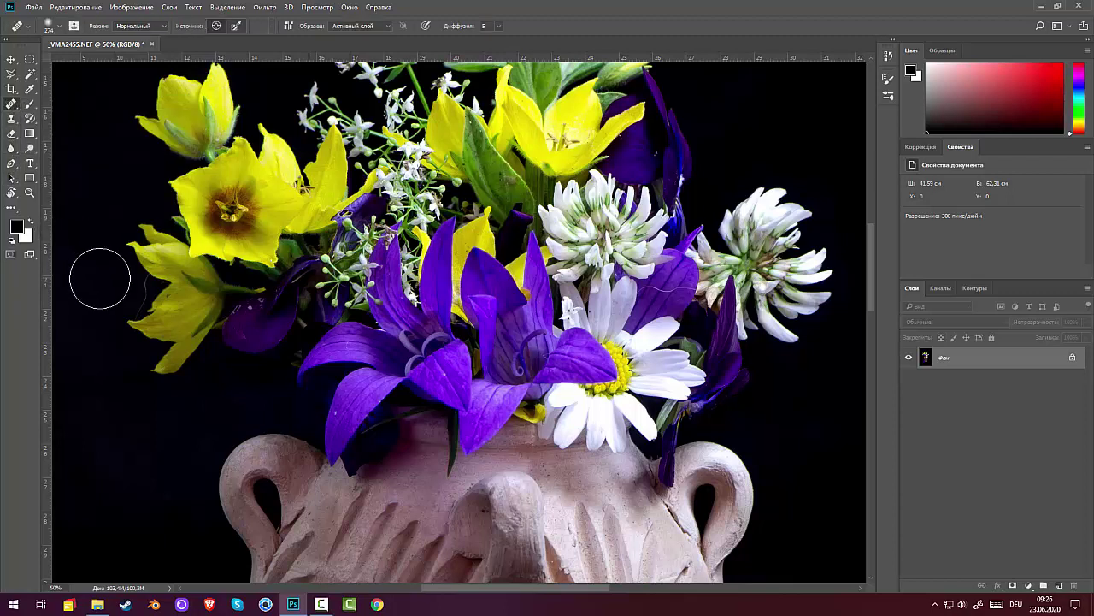
right_click(284, 301)
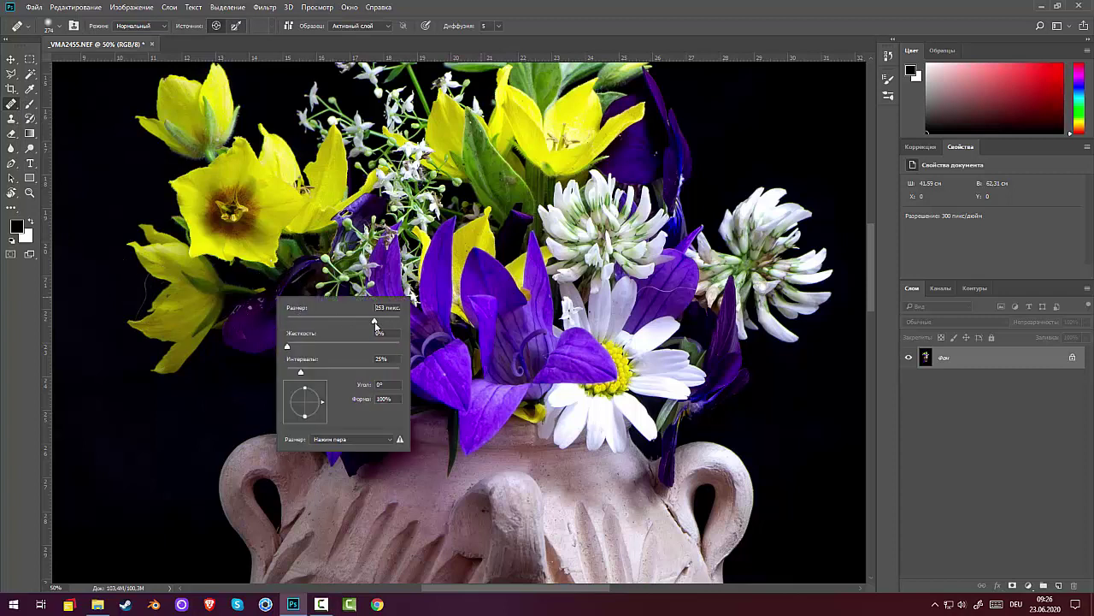
drag(374, 324, 327, 322)
click(109, 280)
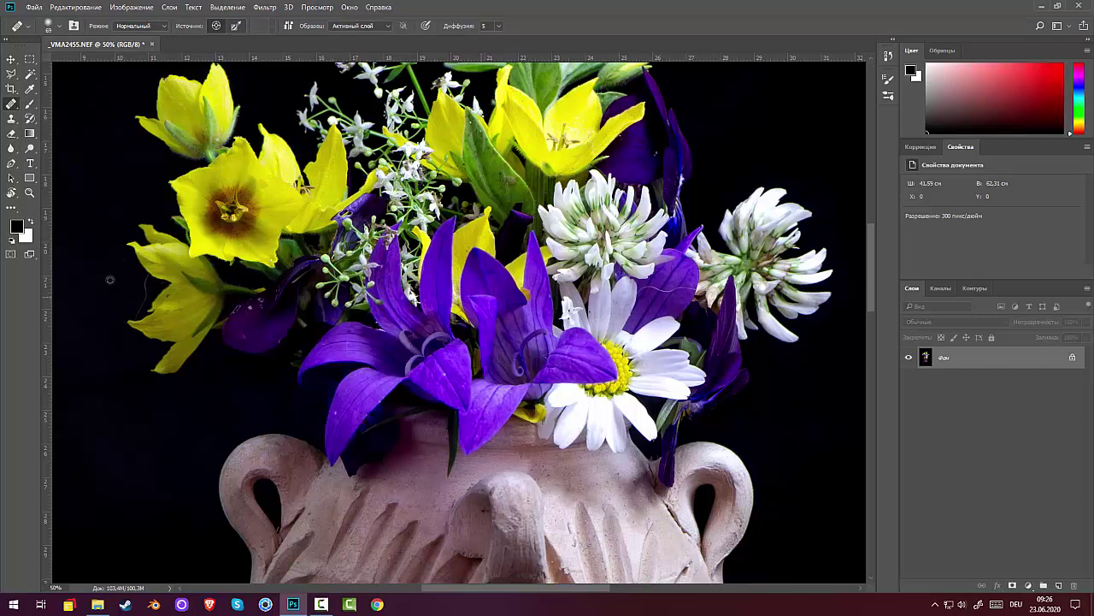
drag(146, 285, 134, 309)
- Examine the whole retouched photo at several magnifications for remaining blemishes
key(ctrl+minus)
key(ctrl+minus)
key(ctrl+minus)
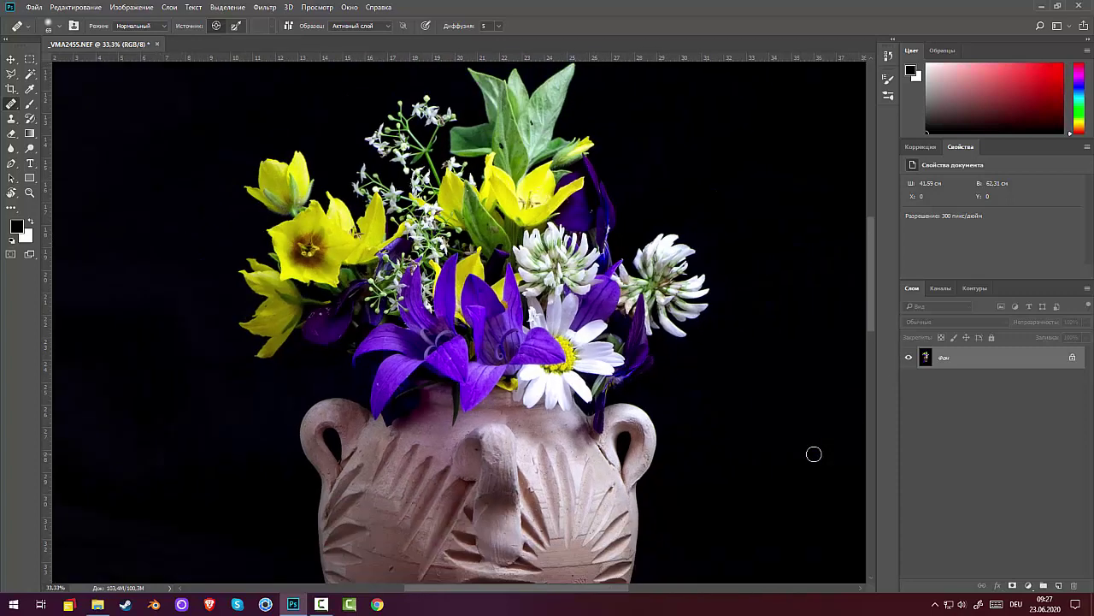
key(ctrl+minus)
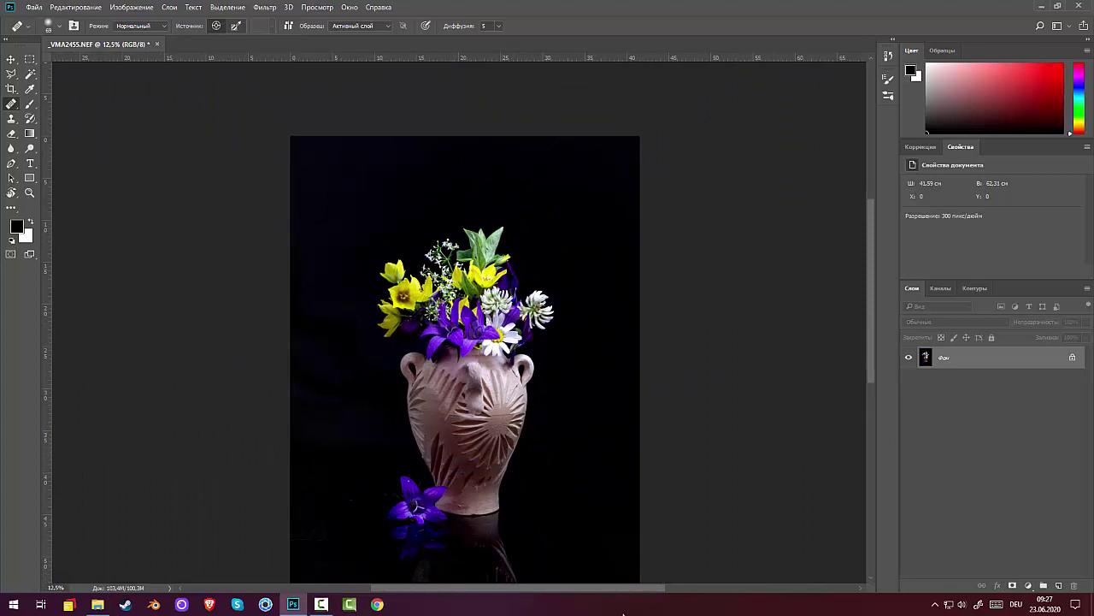
key(ctrl+minus)
key(ctrl+minus)
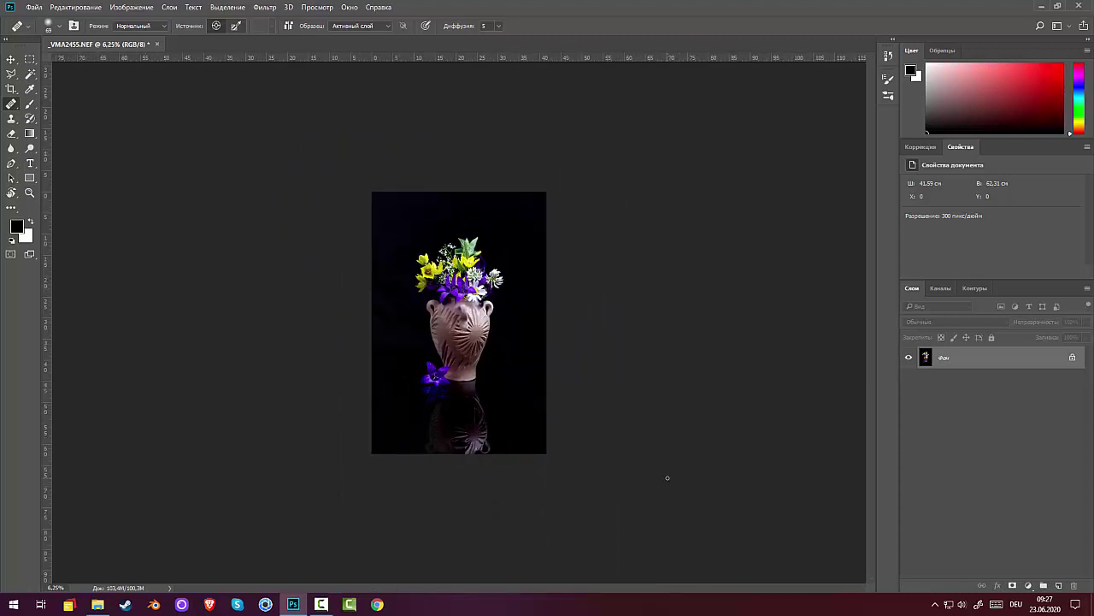
key(ctrl+plus)
key(ctrl+plus)
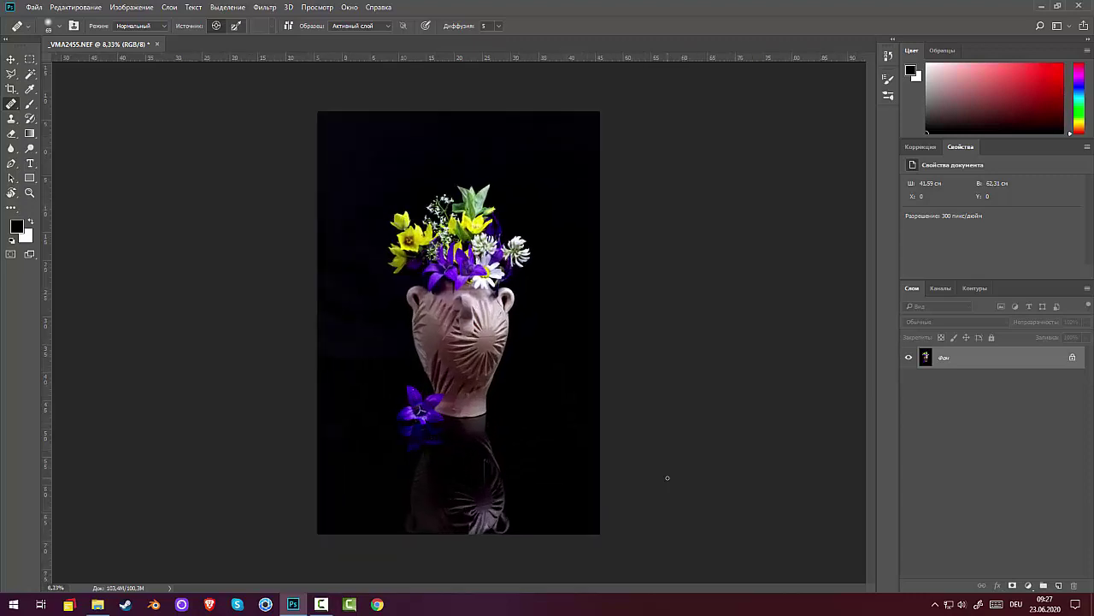
key(ctrl+plus)
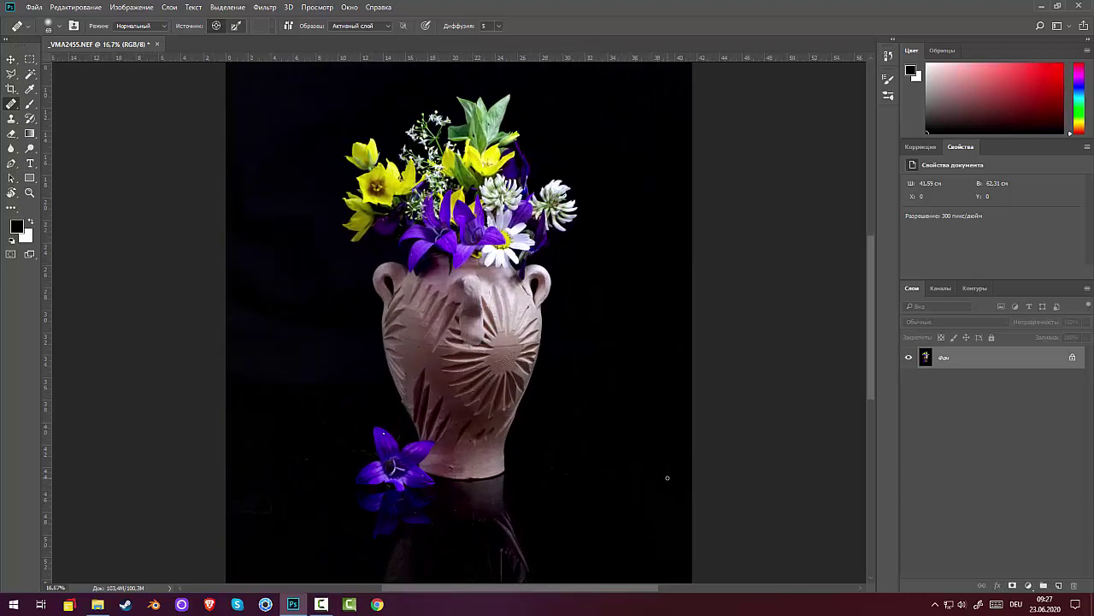